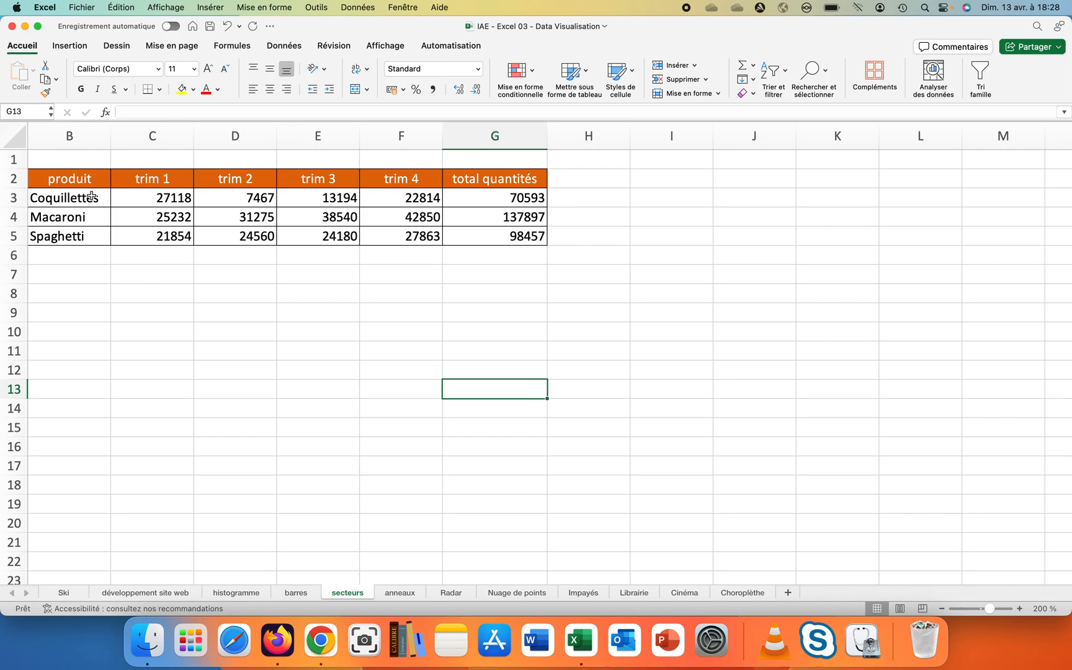
- Insert a 3D pie chart of total quantités (G2:G5) by produit (B2:B5) and place it below the table
{"action": "left_click_drag", "start_coordinate": [78, 180], "coordinate": [75, 229]}
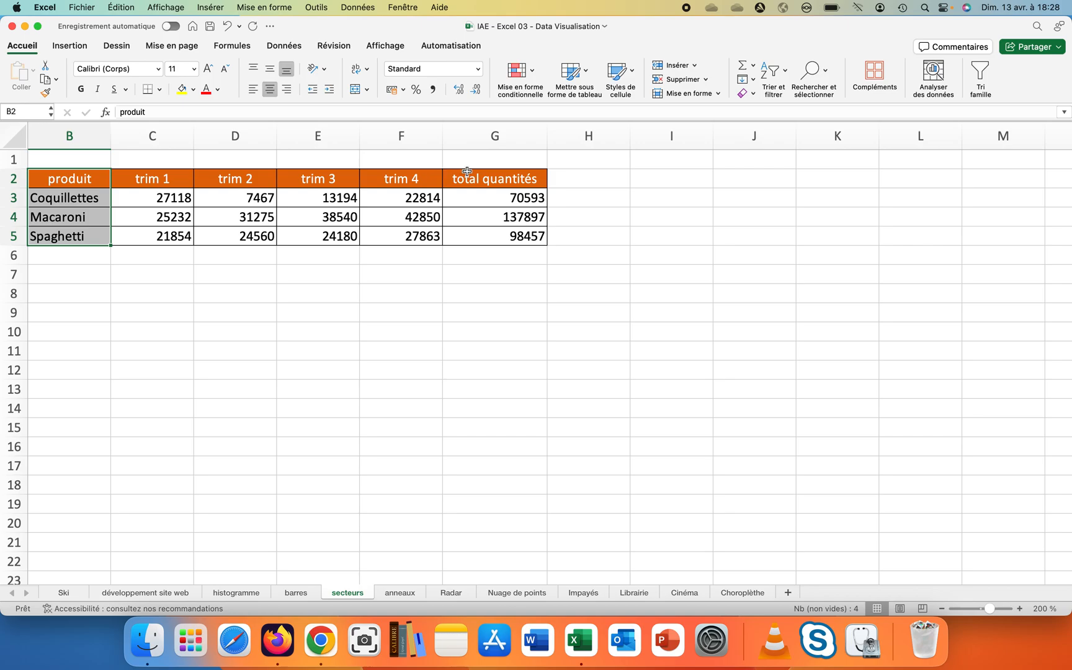
{"action": "left_click_drag", "start_coordinate": [466, 171], "coordinate": [473, 231]}
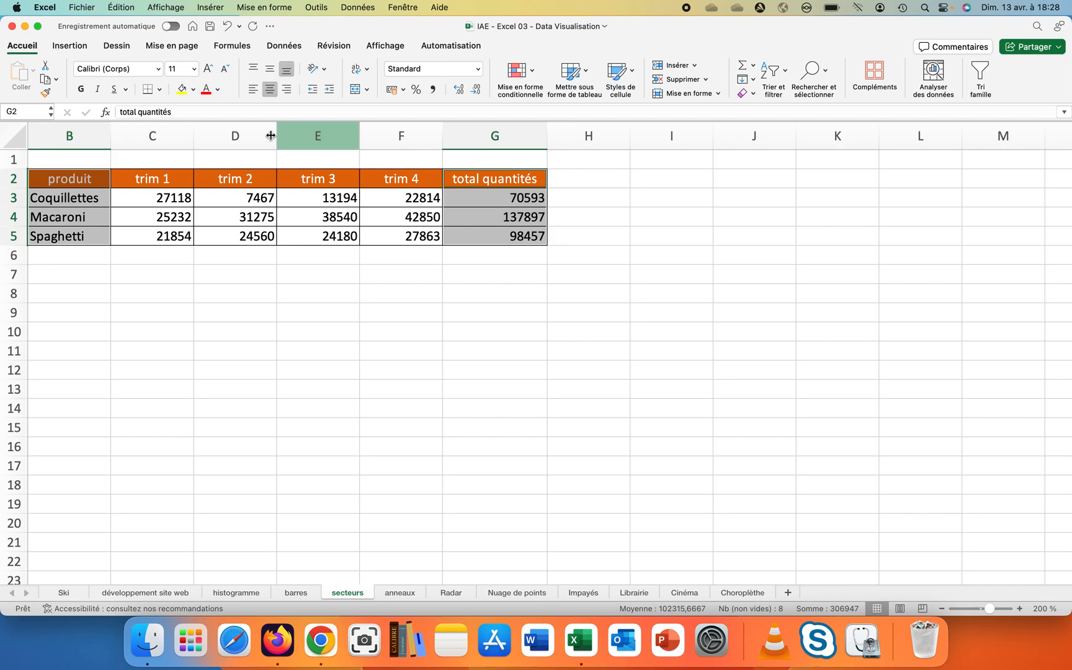
{"action": "left_click", "coordinate": [77, 50]}
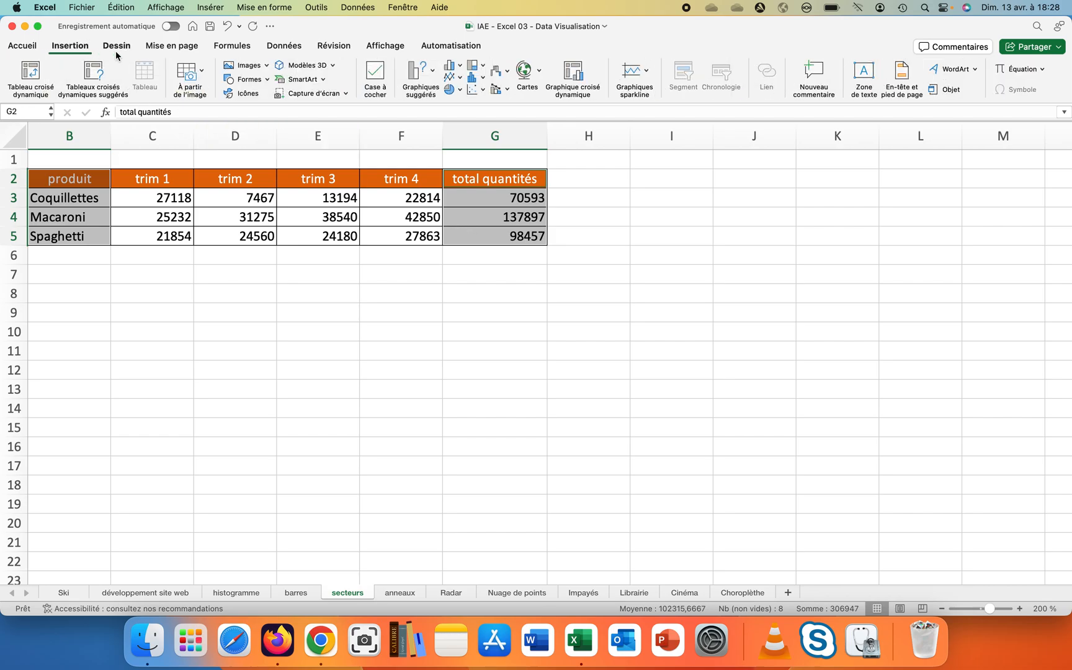
{"action": "left_click", "coordinate": [461, 90]}
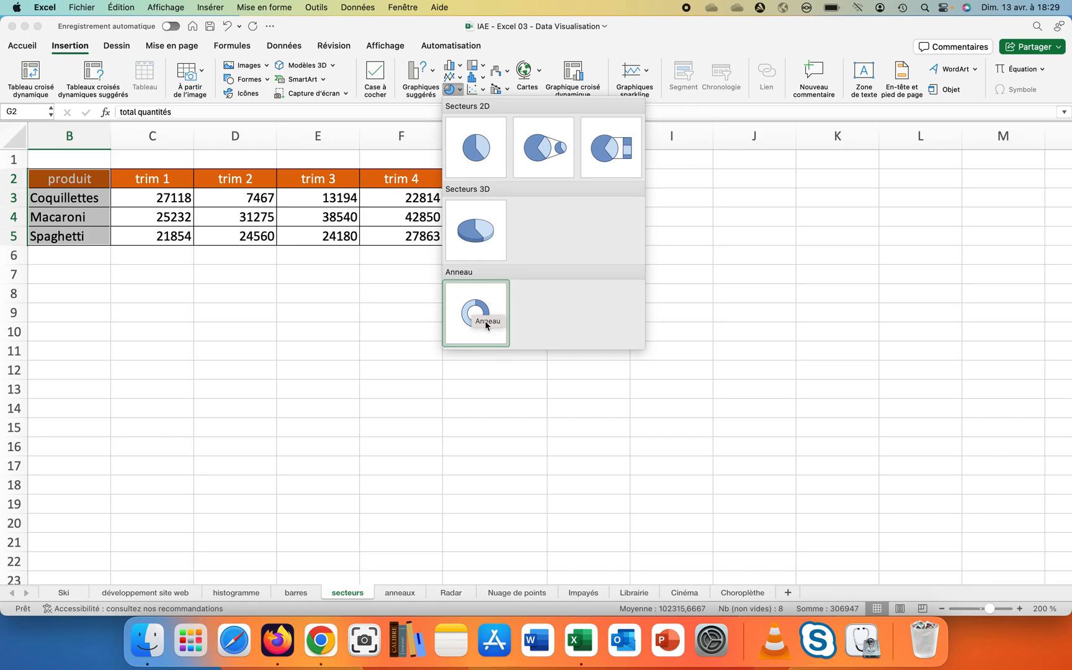
{"action": "left_click", "coordinate": [476, 230]}
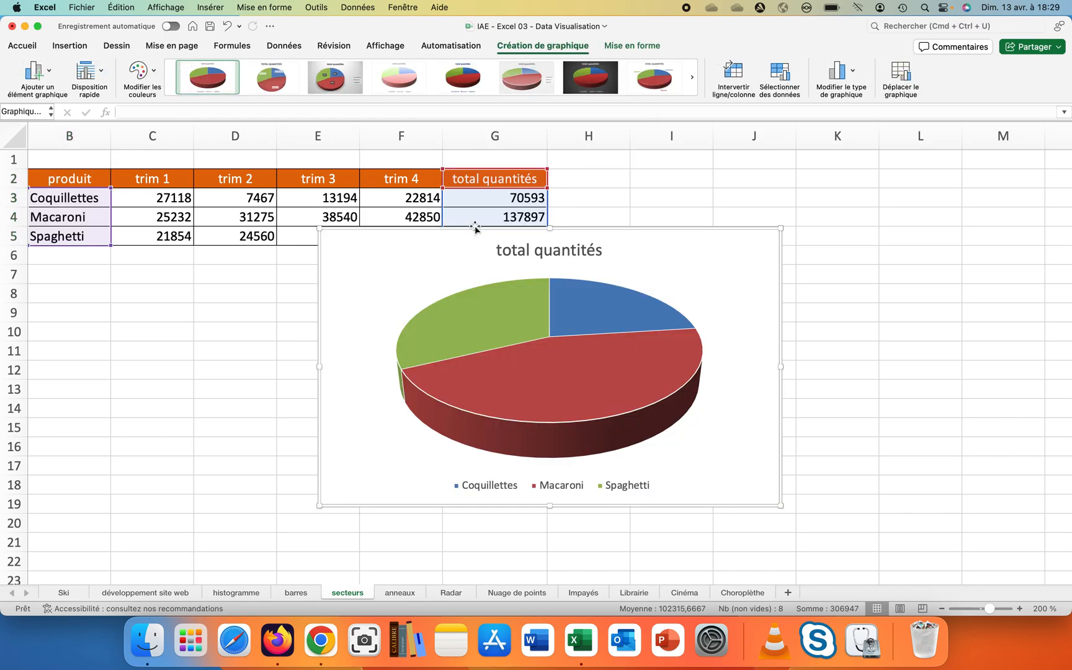
{"action": "left_click_drag", "start_coordinate": [443, 258], "coordinate": [487, 290]}
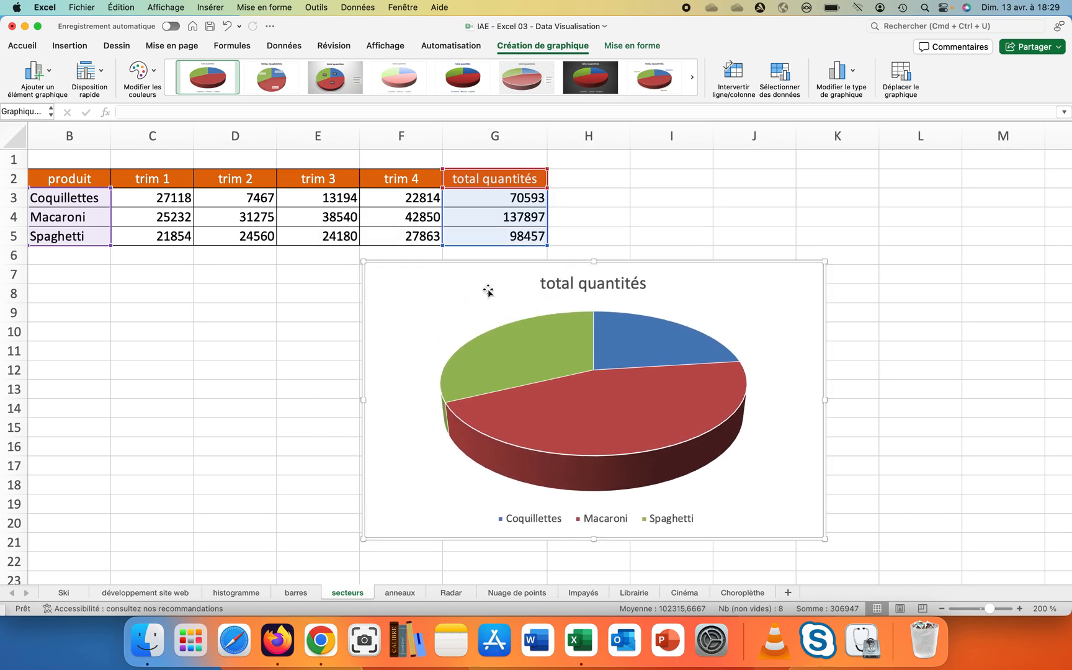
- Retitle the chart "Répartition de la production"
{"action": "double_click", "coordinate": [551, 286]}
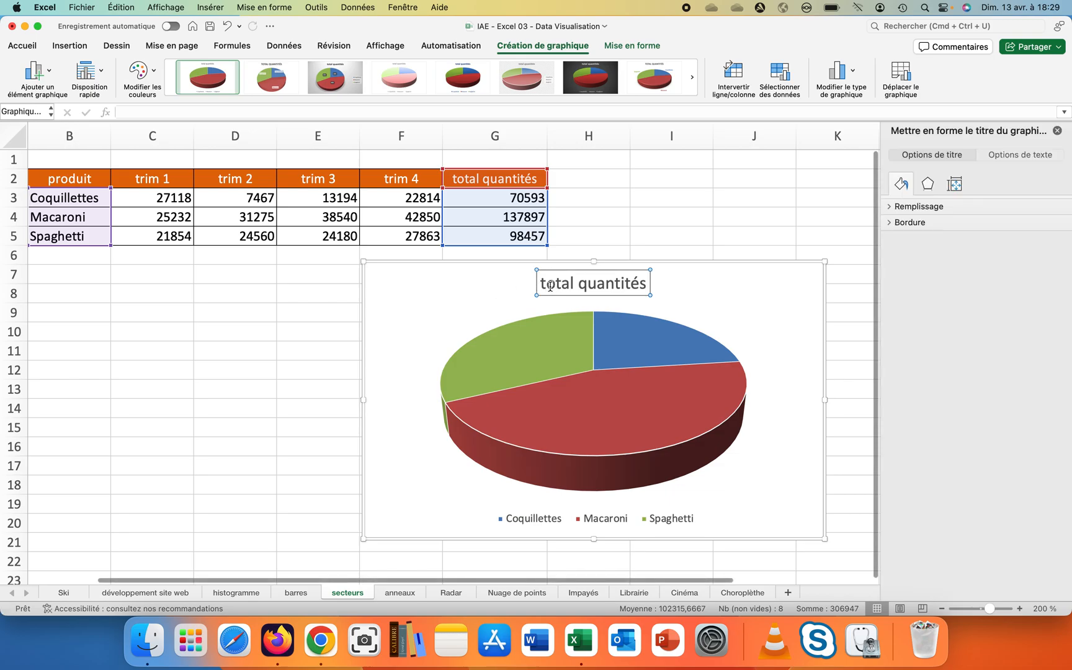
{"action": "left_click_drag", "start_coordinate": [541, 285], "coordinate": [624, 283]}
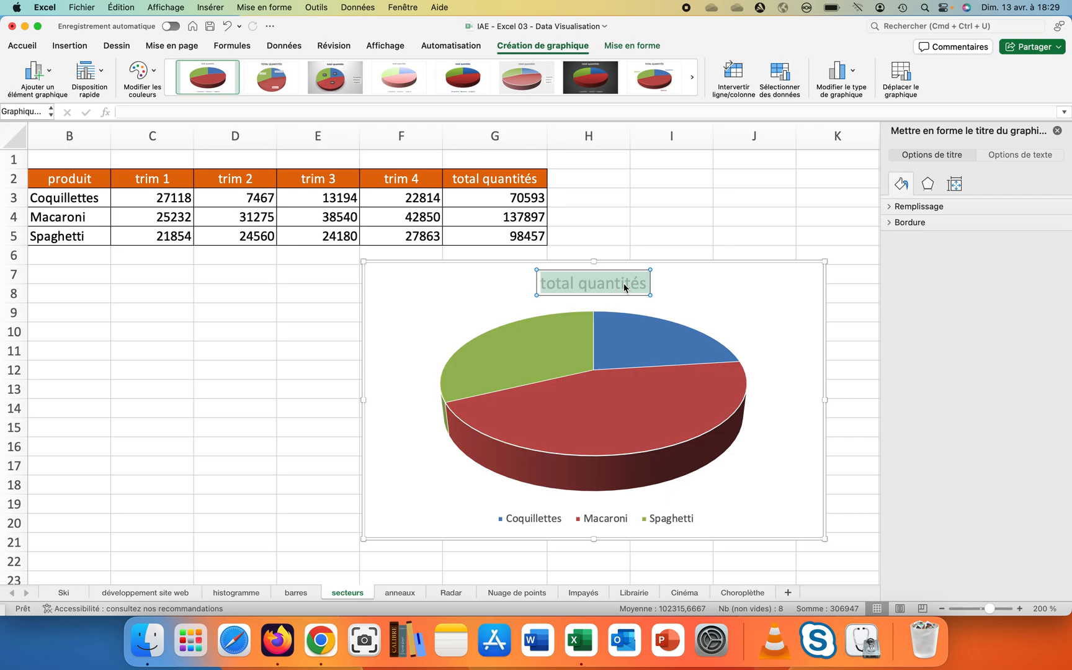
{"action": "type", "text": "Répar"}
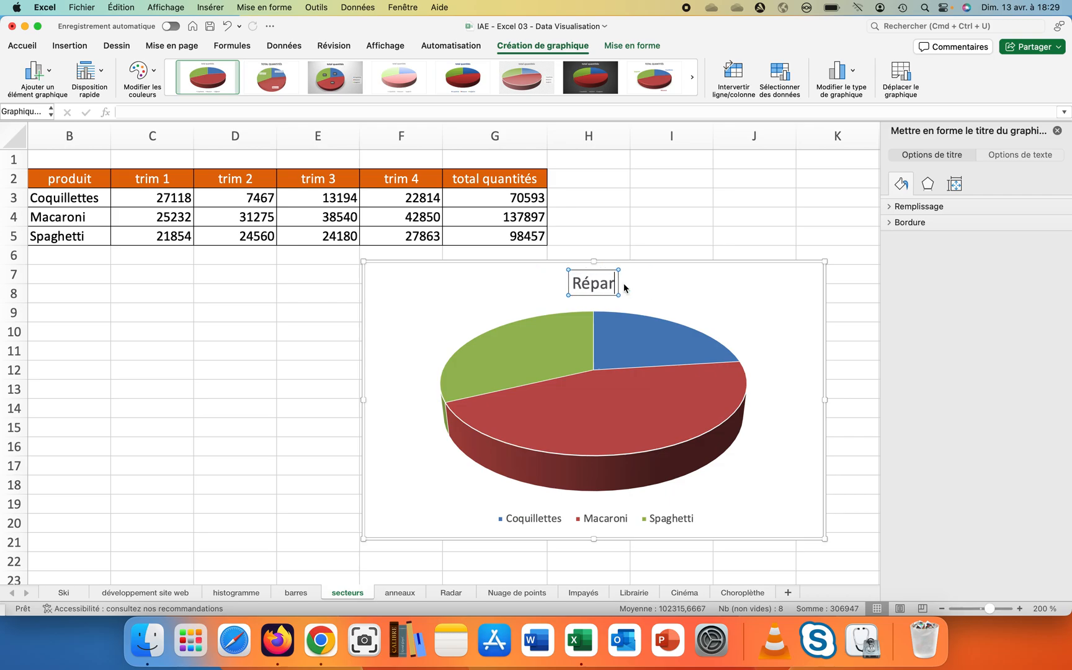
{"action": "type", "text": "tition de "}
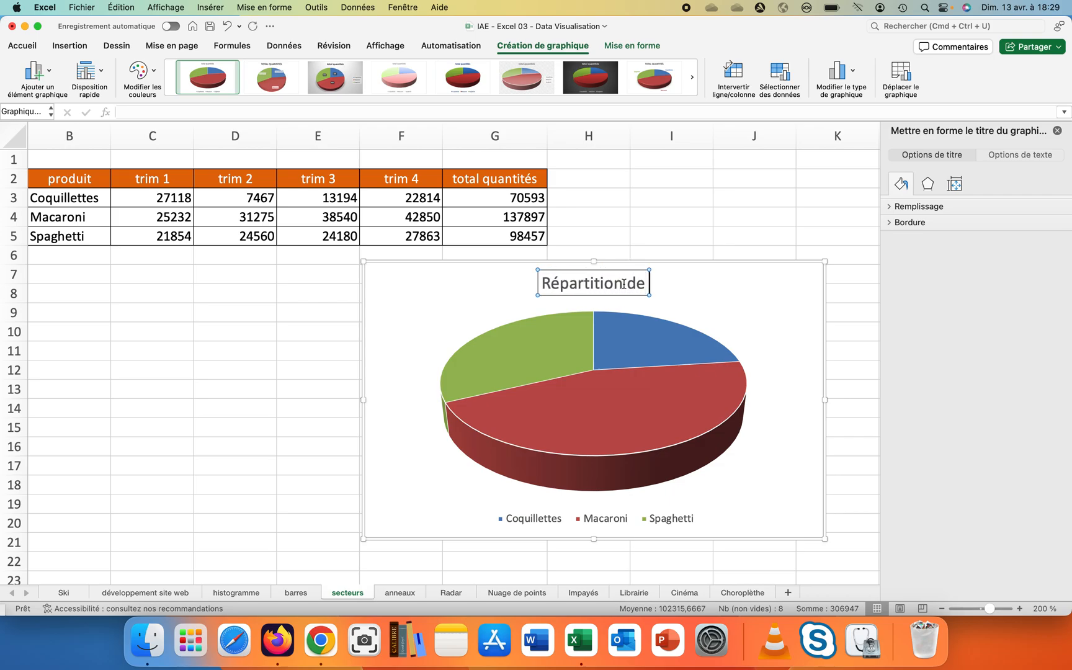
{"action": "type", "text": "la production"}
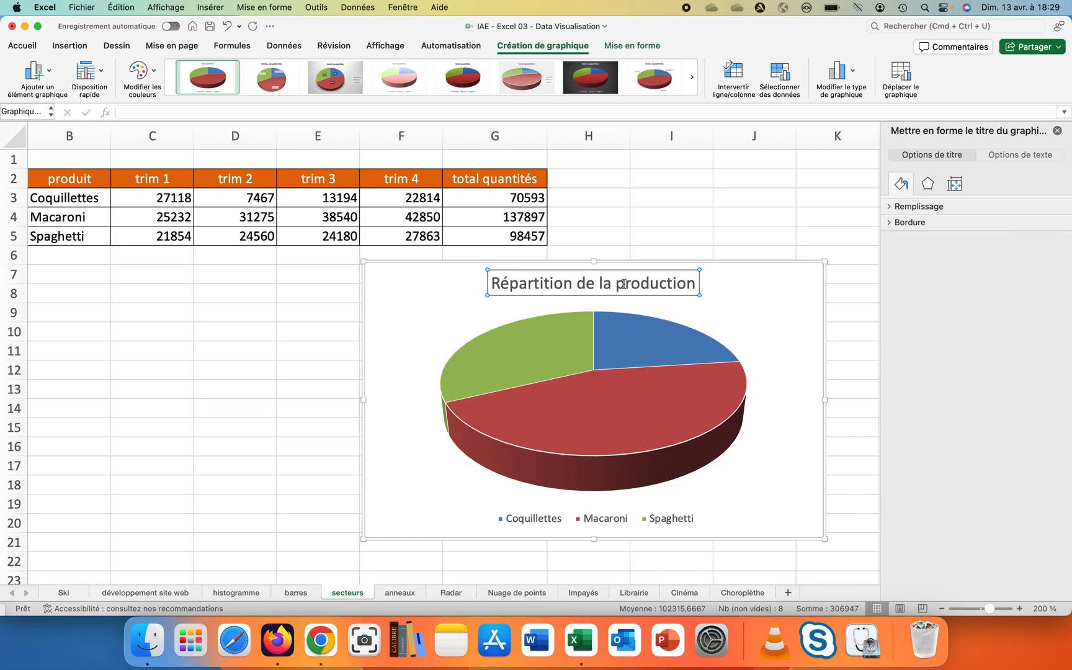
- Examine the fill and border formatting options of the pie series, its slices, plot area and chart area
{"action": "left_click", "coordinate": [680, 330]}
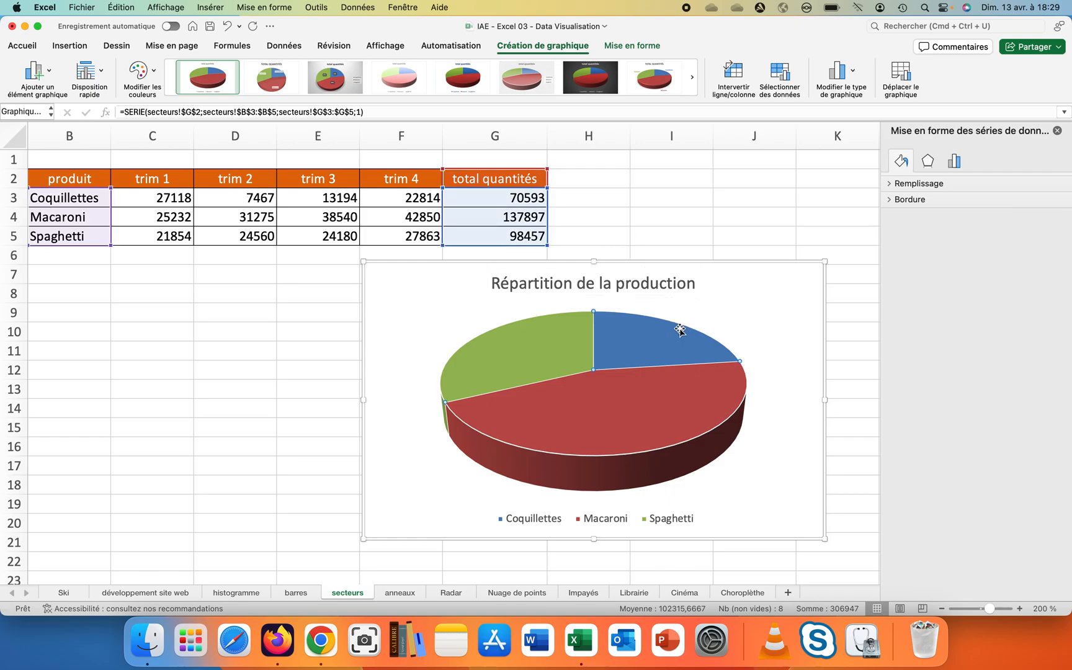
{"action": "left_click", "coordinate": [890, 185]}
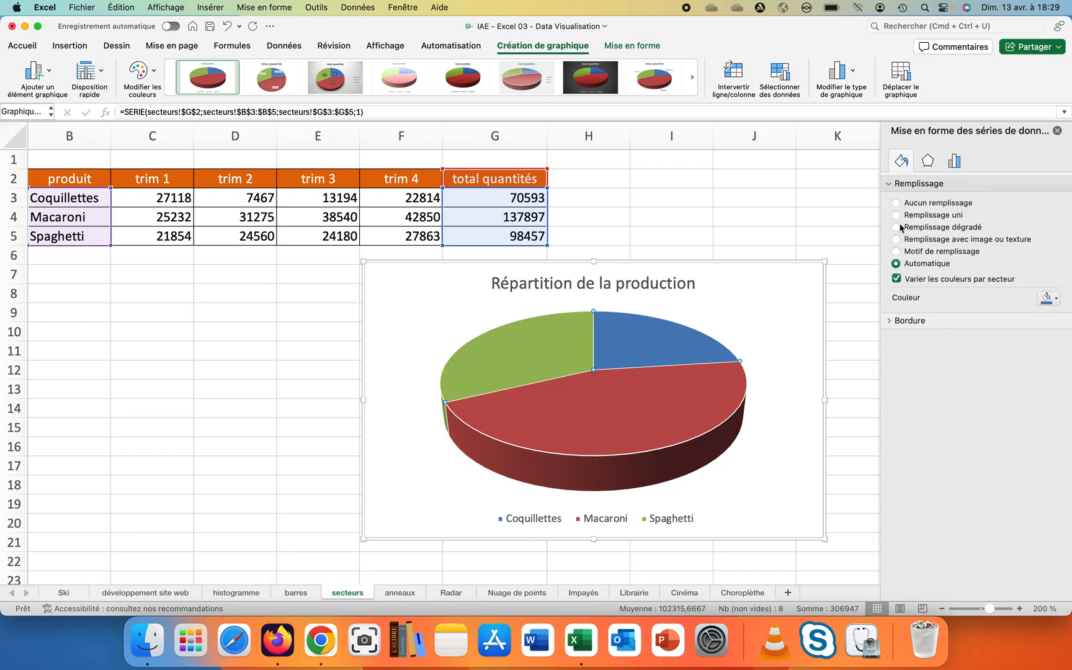
{"action": "left_click", "coordinate": [893, 323]}
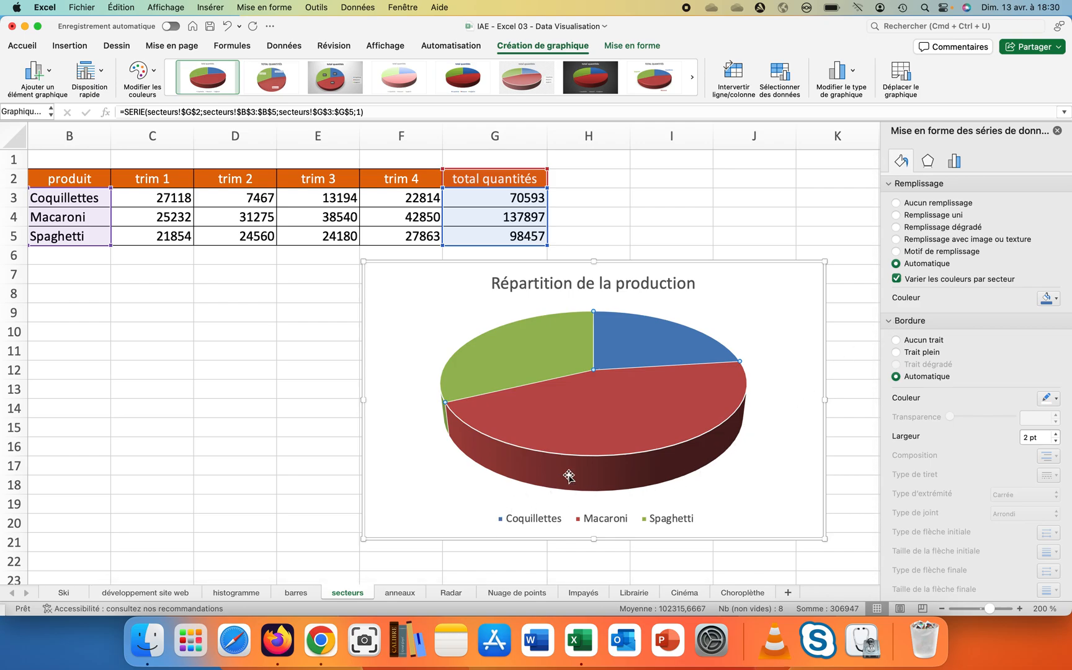
{"action": "left_click", "coordinate": [626, 350]}
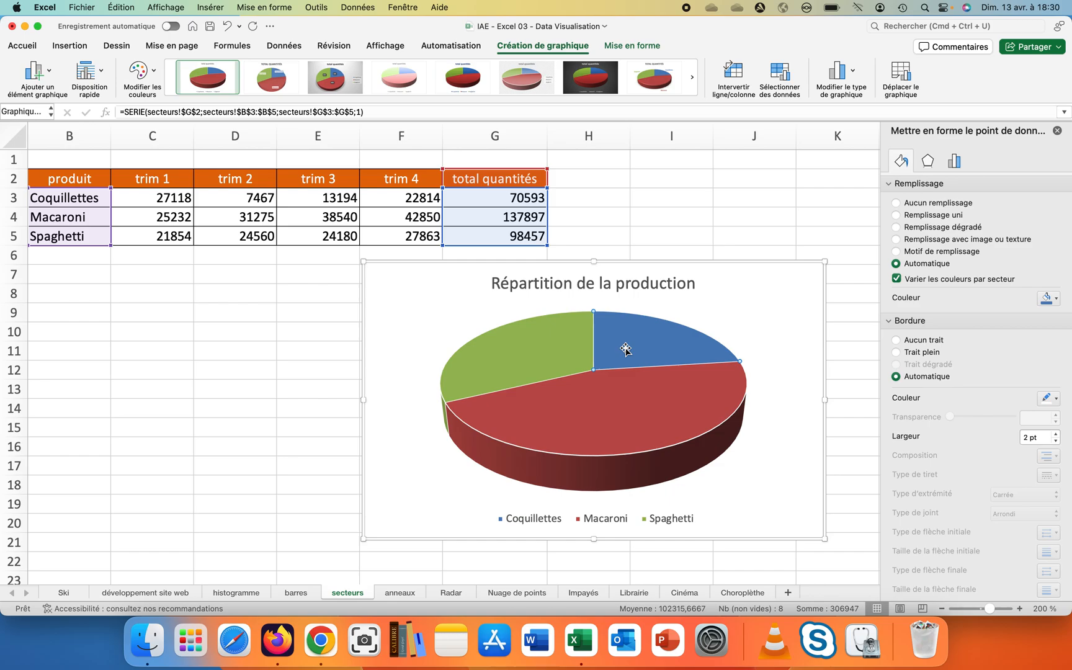
{"action": "left_click", "coordinate": [419, 329]}
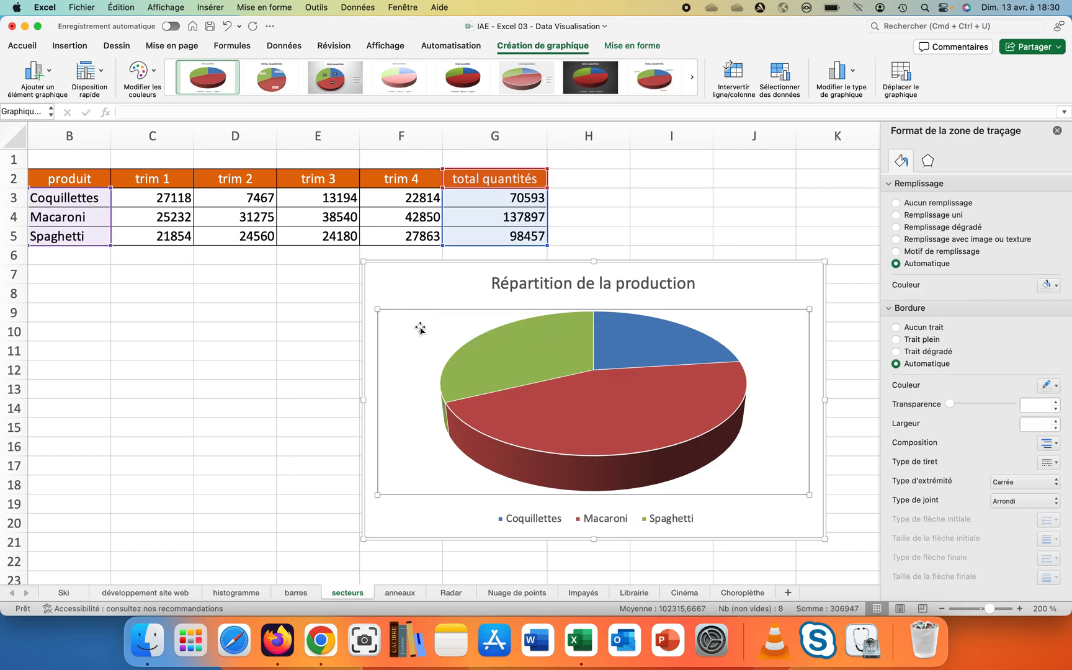
{"action": "left_click", "coordinate": [392, 291]}
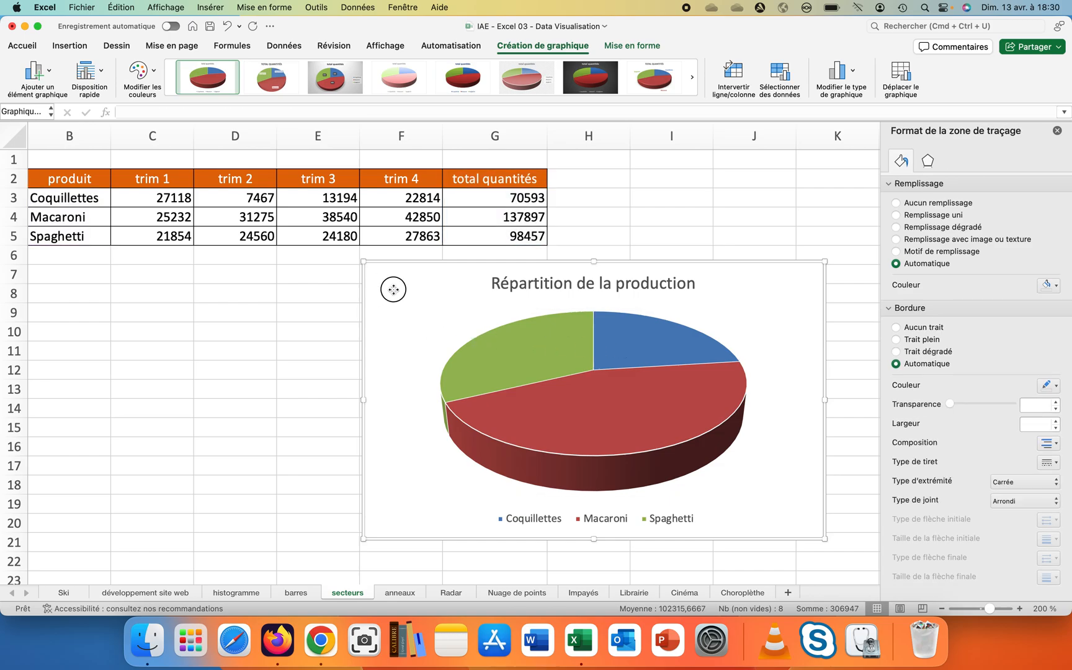
{"action": "left_click", "coordinate": [542, 368]}
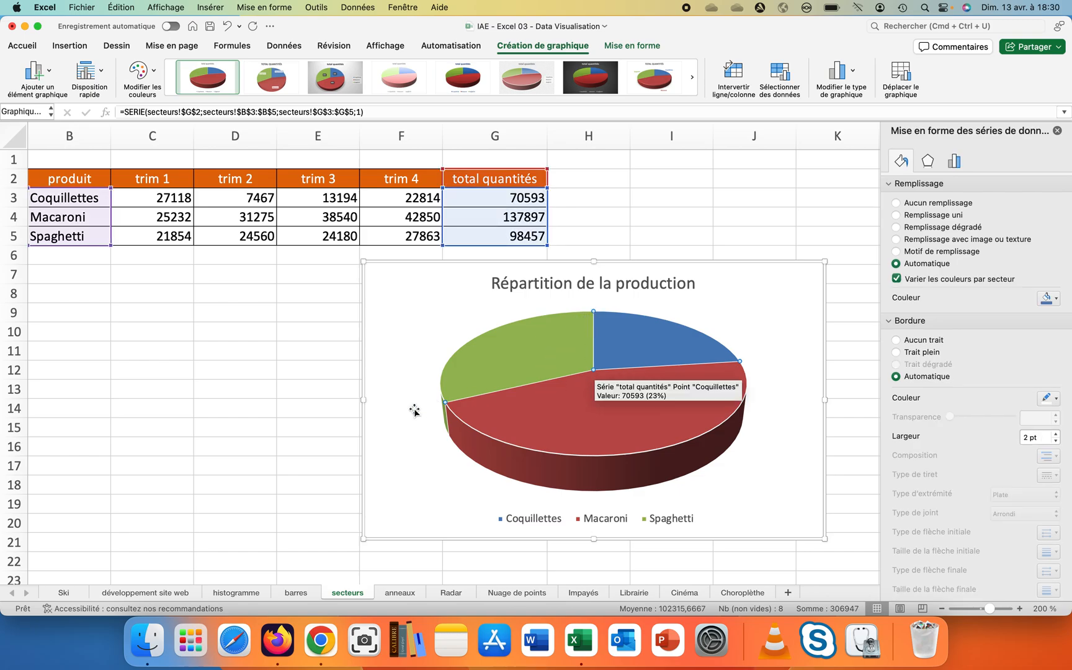
{"action": "mouse_move", "coordinate": [725, 357]}
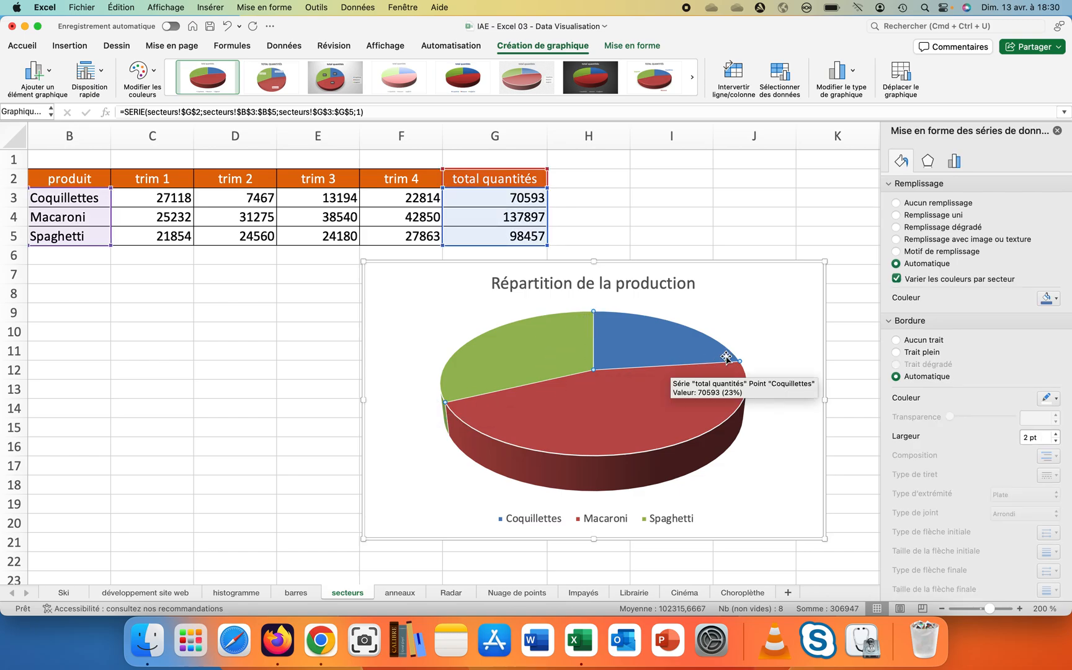
- Give the Coquillettes slice a gradient fill using a light blue predefined gradient
{"action": "left_click", "coordinate": [656, 346]}
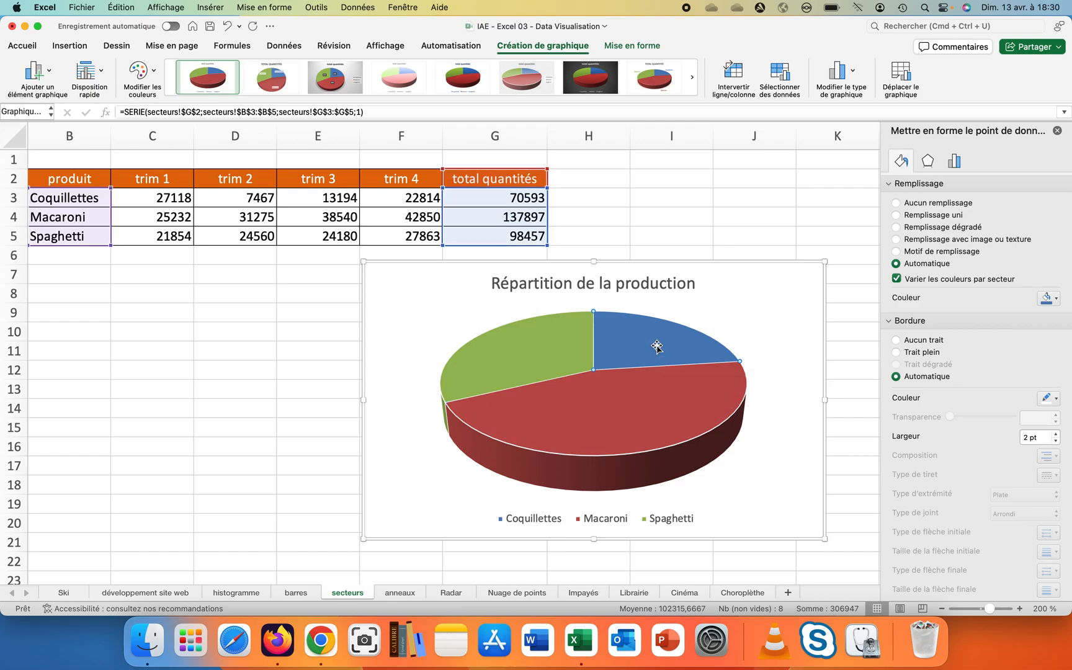
{"action": "mouse_move", "coordinate": [602, 358]}
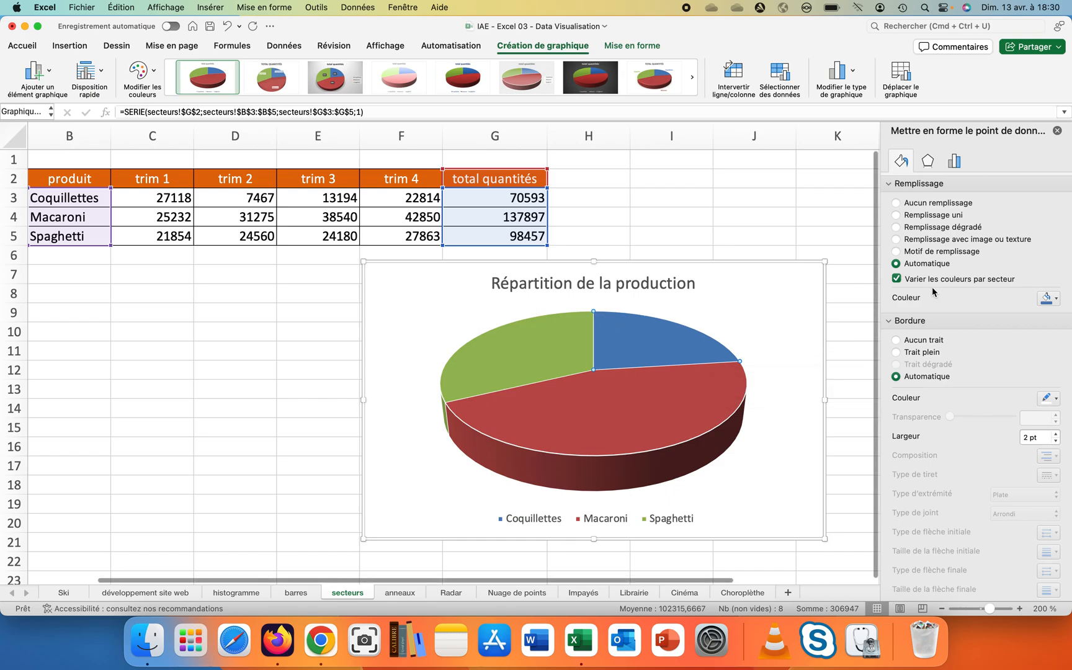
{"action": "left_click", "coordinate": [909, 229]}
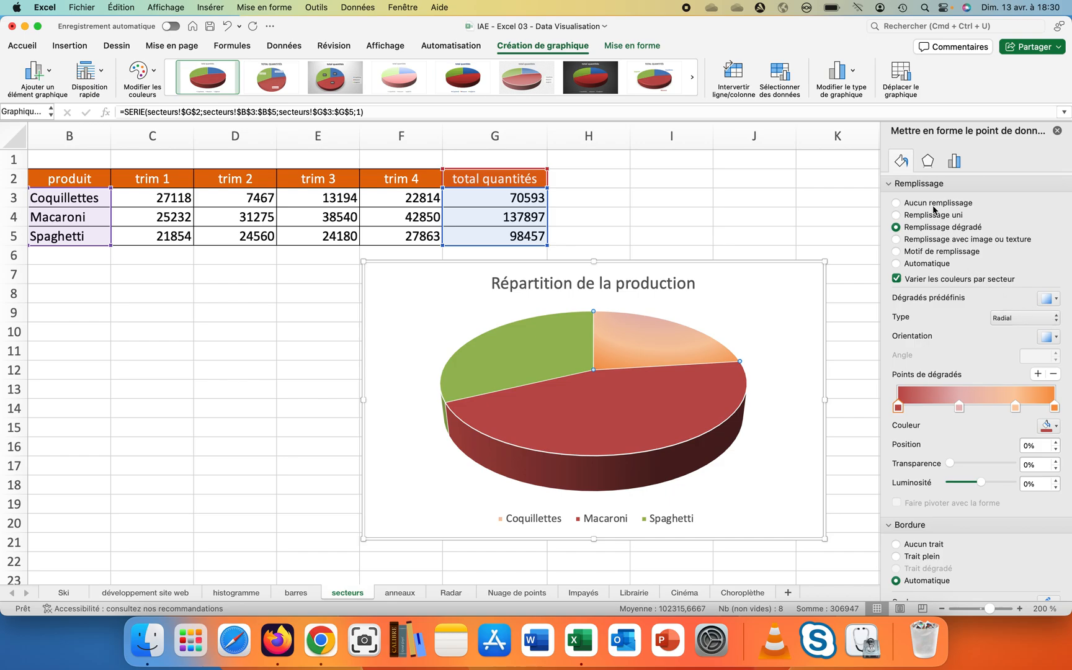
{"action": "left_click", "coordinate": [1057, 301]}
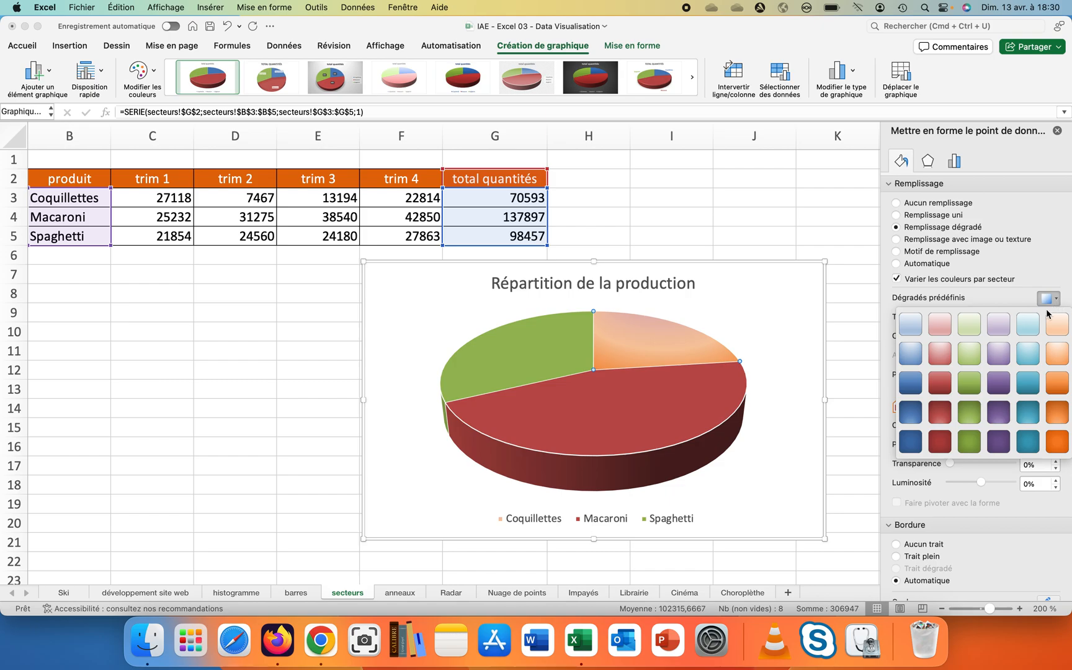
{"action": "left_click", "coordinate": [916, 332]}
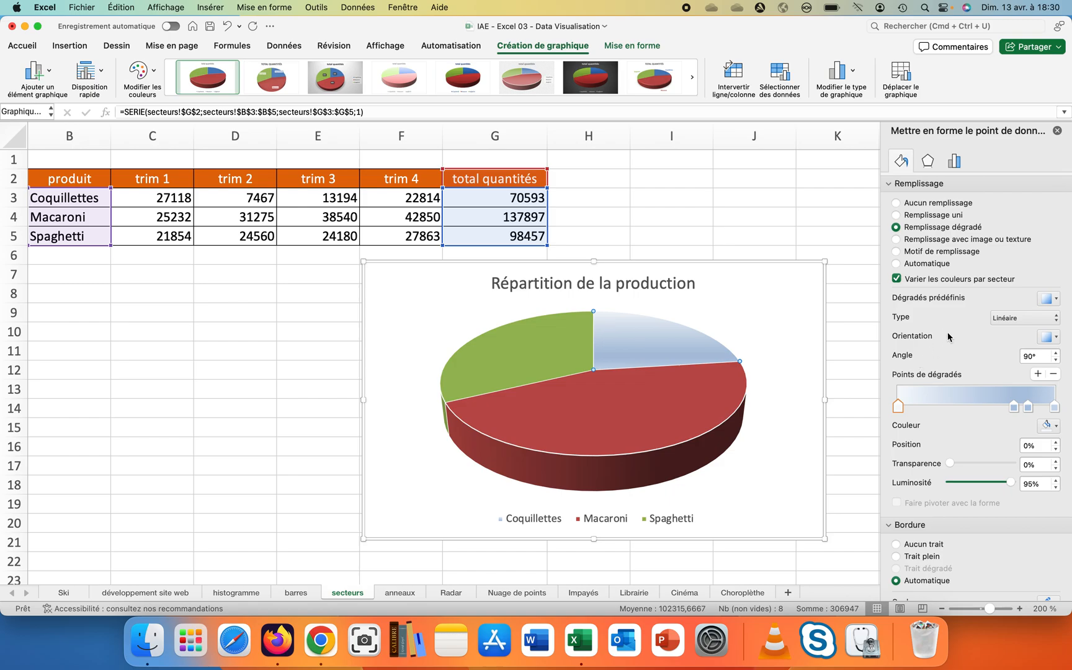
- Choose a linear orientation for the Coquillettes slice gradient
{"action": "left_click", "coordinate": [1047, 300]}
{"action": "left_click", "coordinate": [1047, 301]}
{"action": "left_click", "coordinate": [1056, 338]}
{"action": "left_click", "coordinate": [1057, 338]}
{"action": "left_click", "coordinate": [1056, 338]}
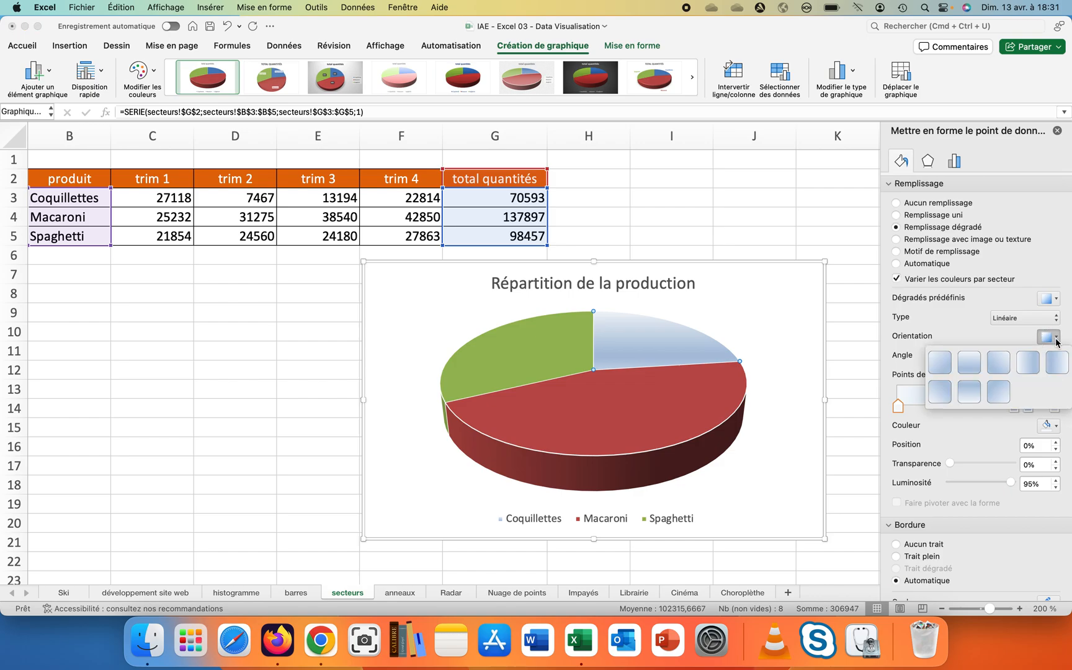
{"action": "left_click", "coordinate": [970, 364]}
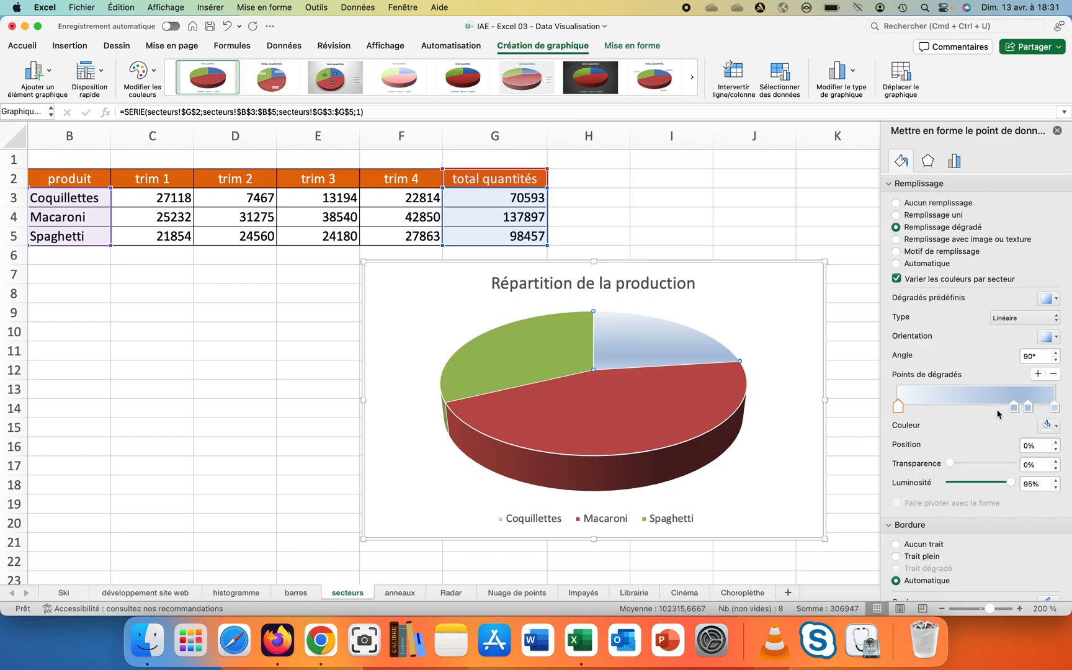
- Rearrange the slice's gradient stops, removing one and moving the middle stop to 22% position
{"action": "left_click_drag", "start_coordinate": [1011, 408], "coordinate": [957, 412]}
{"action": "left_click", "coordinate": [1027, 407]}
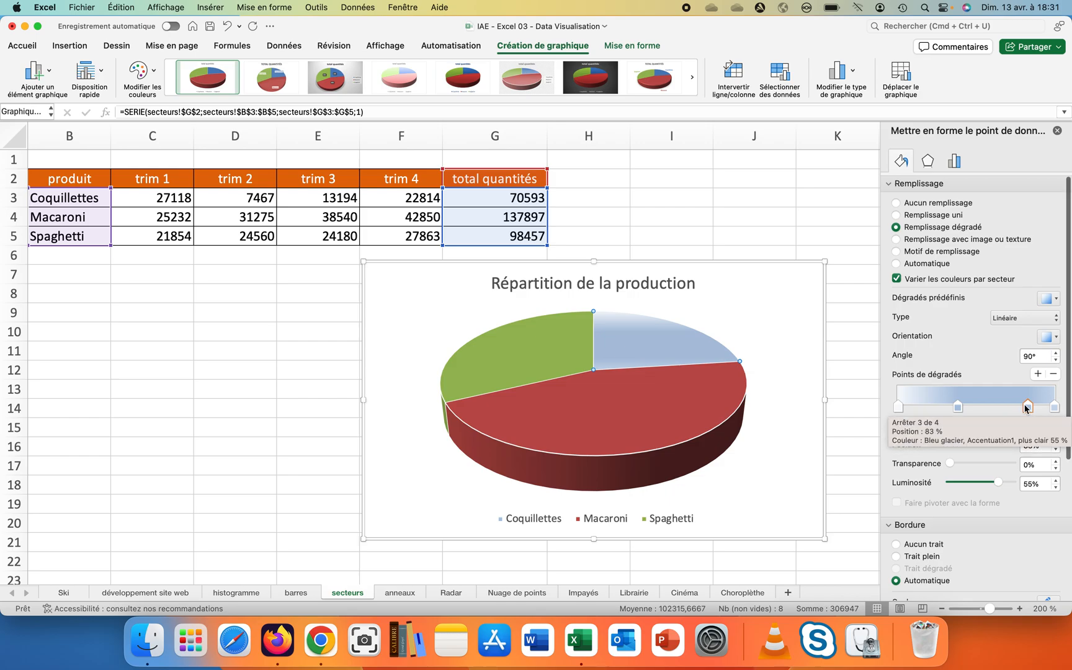
{"action": "left_click_drag", "start_coordinate": [1027, 407], "coordinate": [1014, 409]}
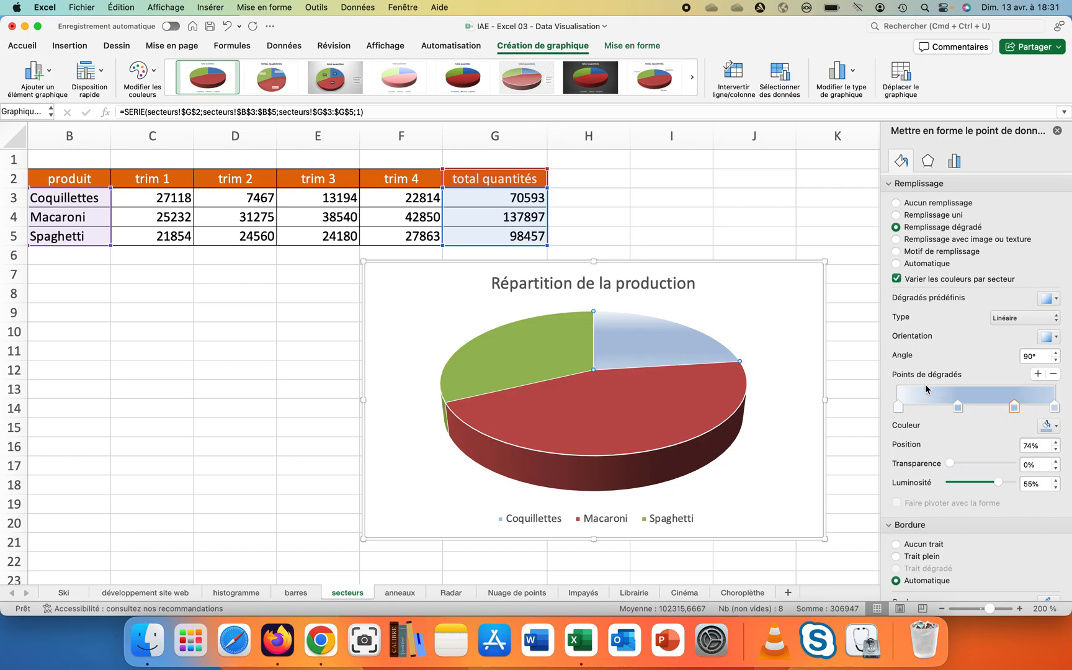
{"action": "left_click", "coordinate": [1053, 374]}
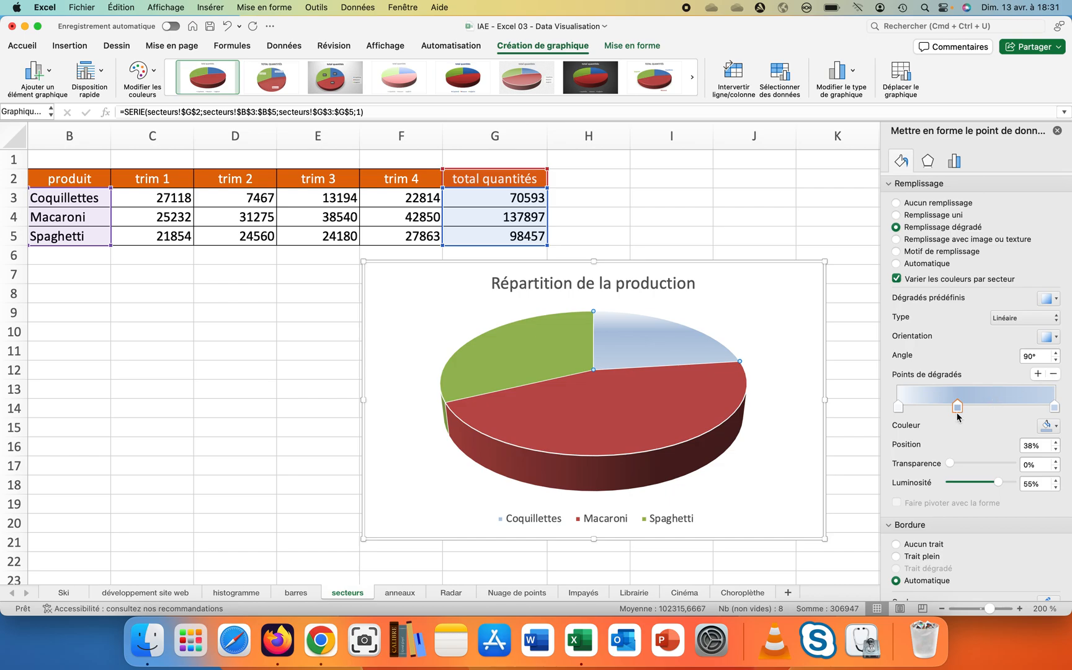
{"action": "left_click_drag", "start_coordinate": [958, 414], "coordinate": [934, 409]}
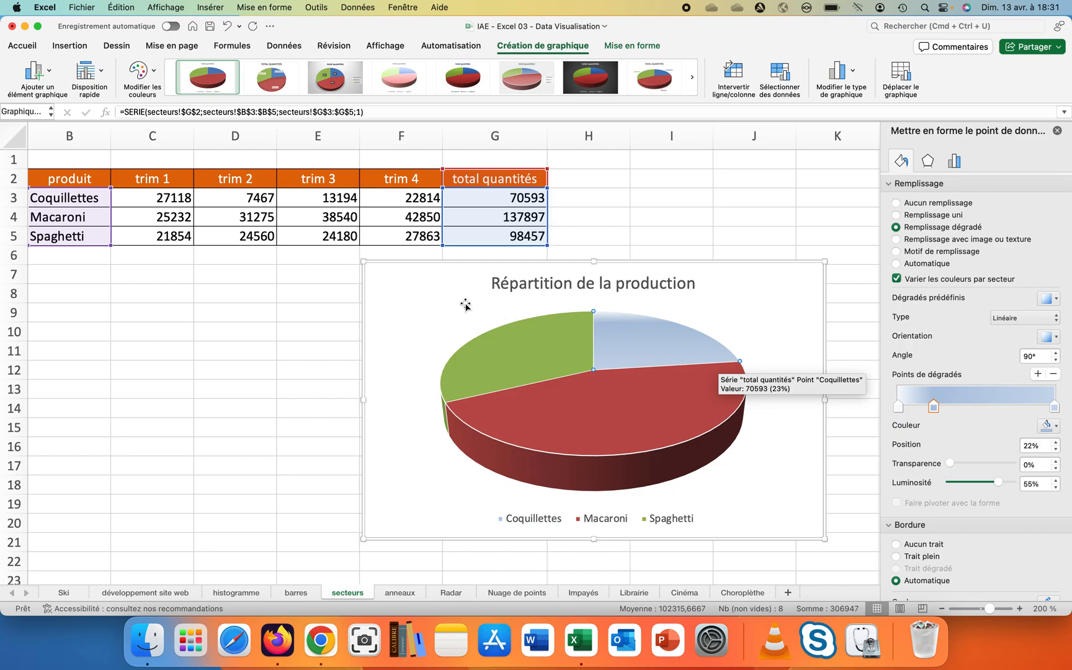
- Add data labels to the pie and open their label options
{"action": "left_click", "coordinate": [373, 290]}
{"action": "left_click", "coordinate": [515, 373]}
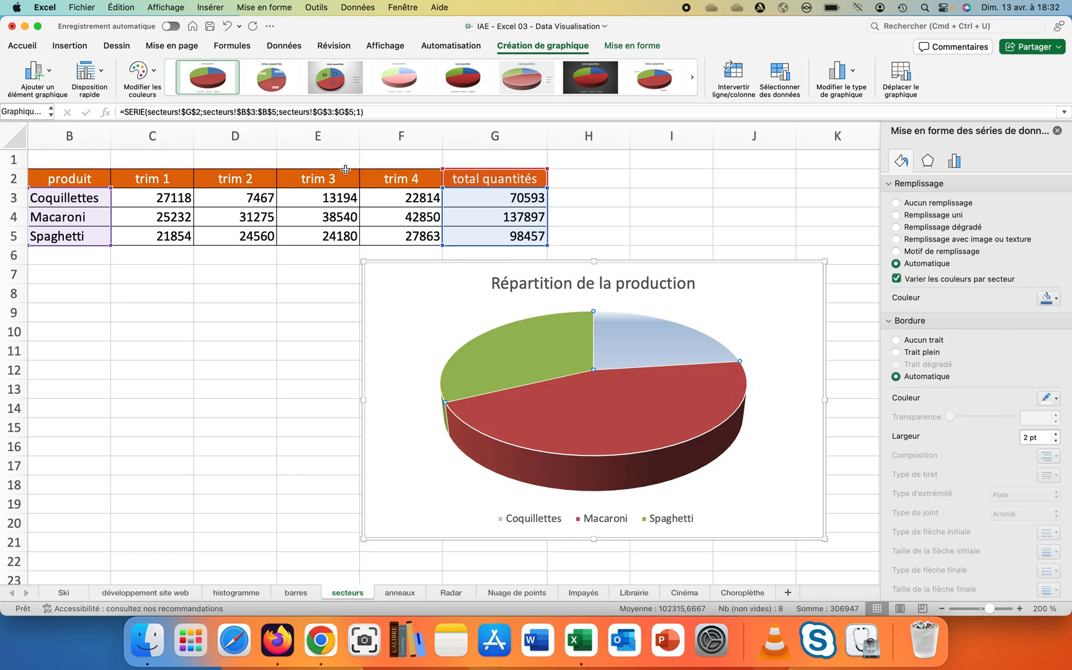
{"action": "left_click", "coordinate": [41, 74]}
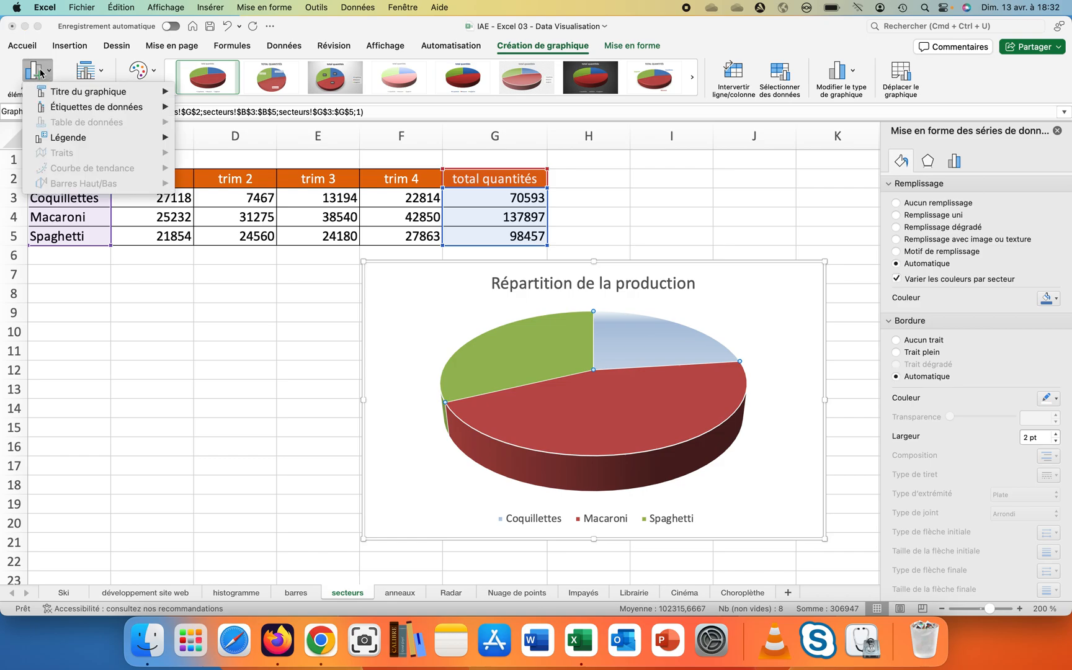
{"action": "mouse_move", "coordinate": [27, 92]}
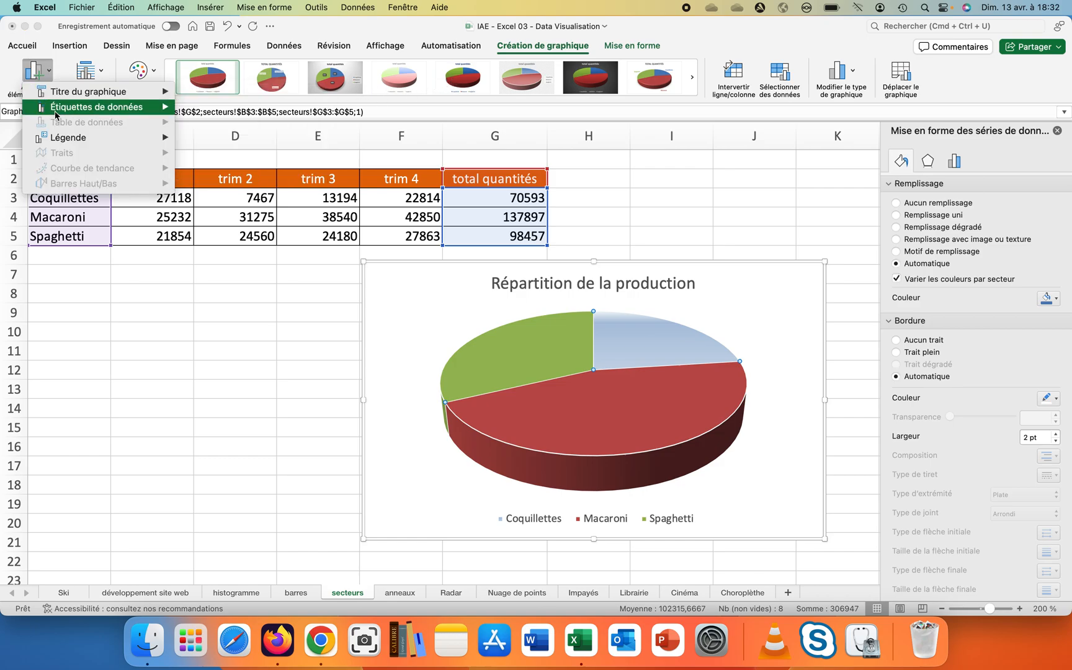
{"action": "mouse_move", "coordinate": [55, 113]}
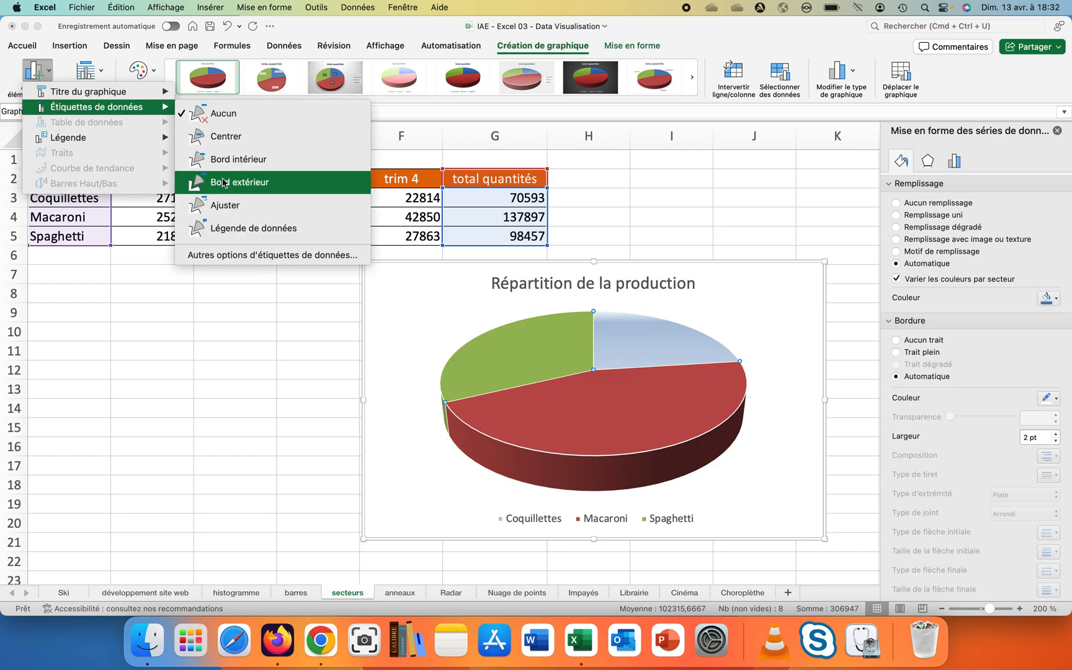
{"action": "left_click", "coordinate": [226, 252]}
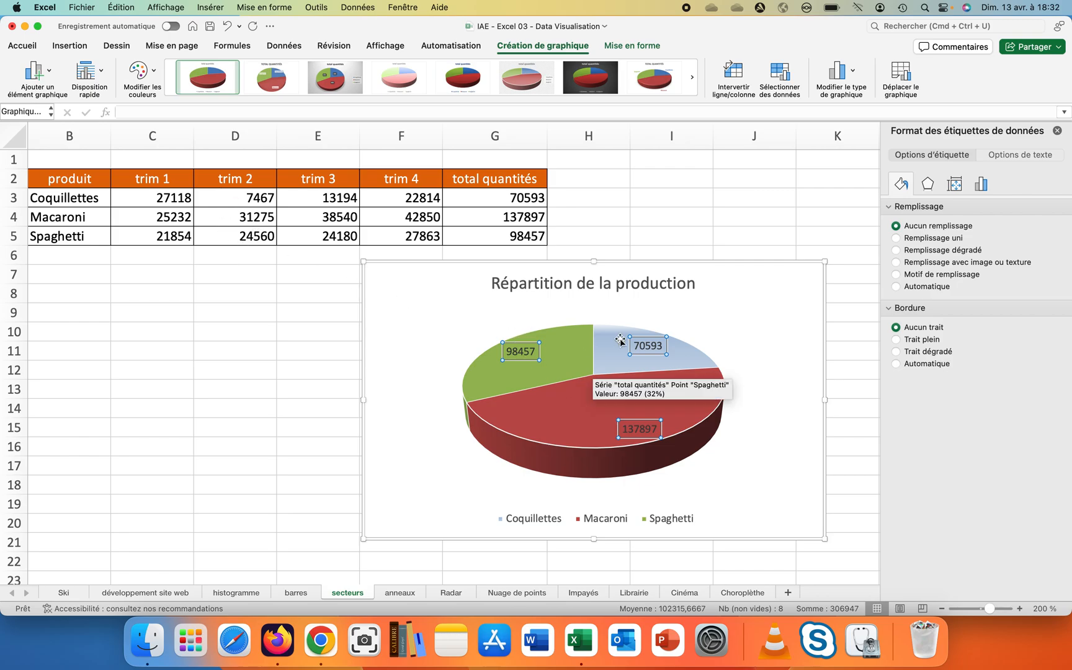
{"action": "left_click", "coordinate": [980, 184]}
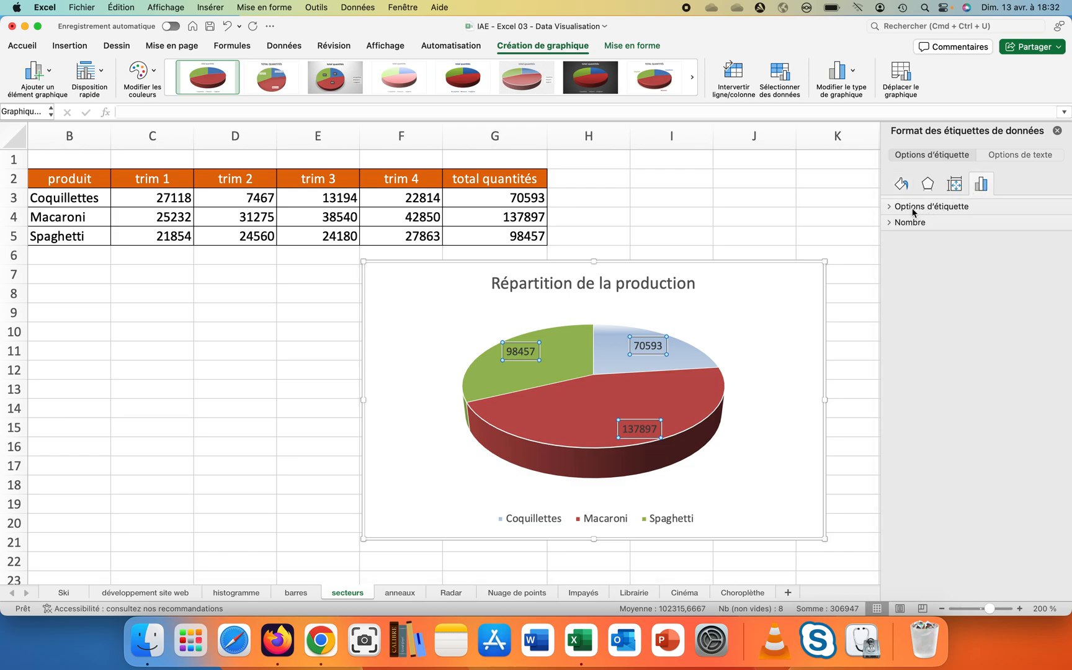
- Show the product category names in the pie's data labels alongside the values
{"action": "left_click", "coordinate": [891, 210]}
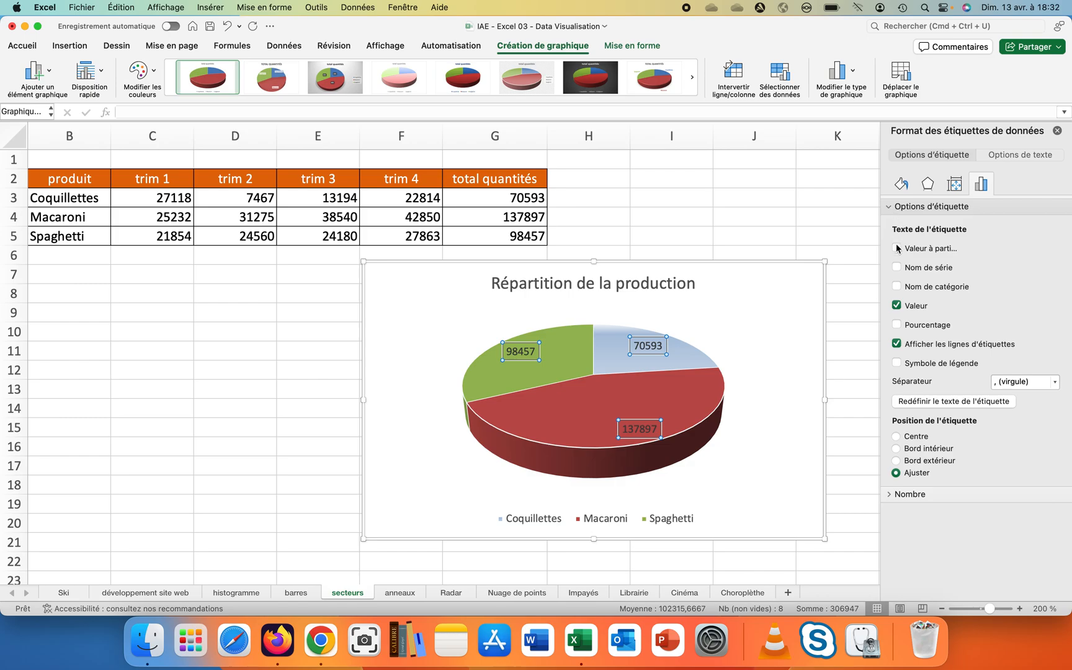
{"action": "left_click", "coordinate": [897, 267]}
{"action": "left_click", "coordinate": [897, 267]}
{"action": "left_click", "coordinate": [897, 286]}
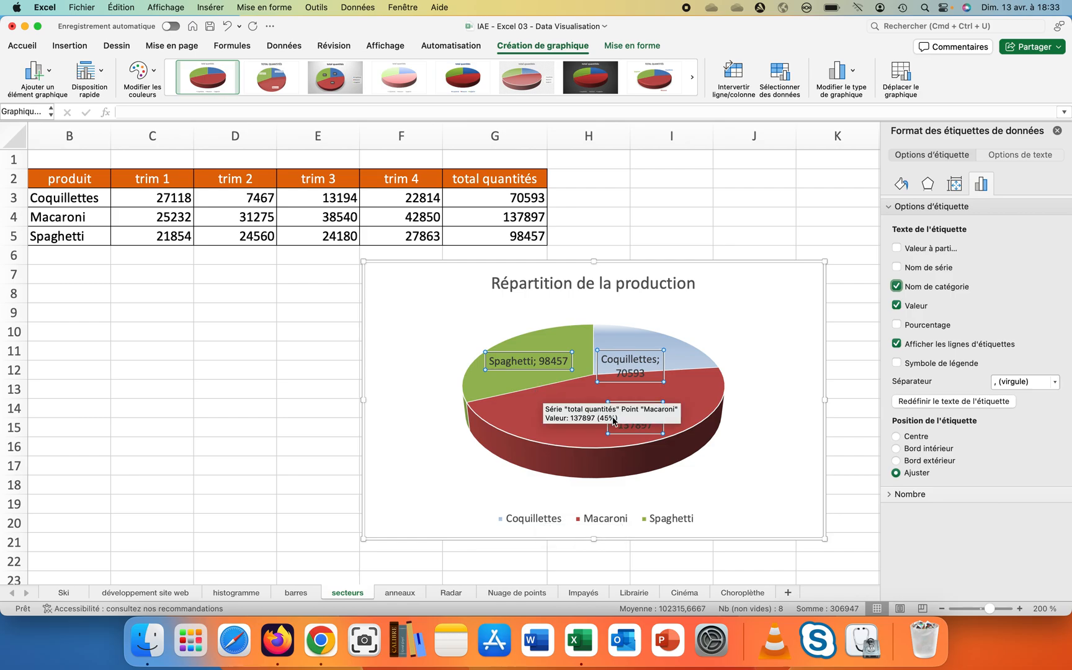
- Delete the chart legend
{"action": "left_click", "coordinate": [545, 521]}
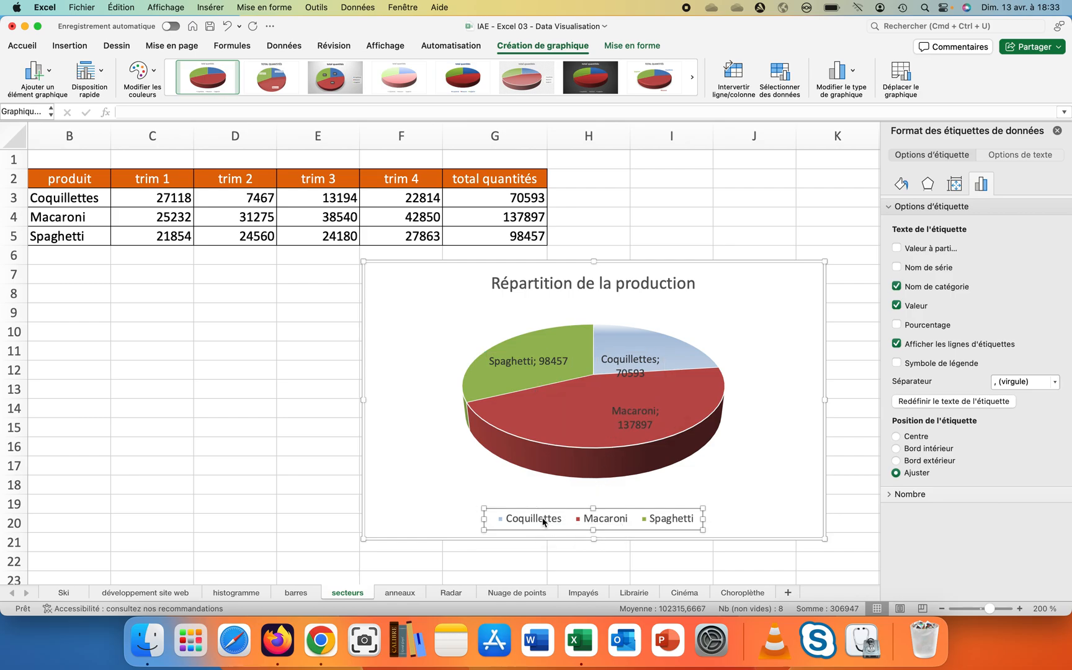
{"action": "key", "text": "Delete"}
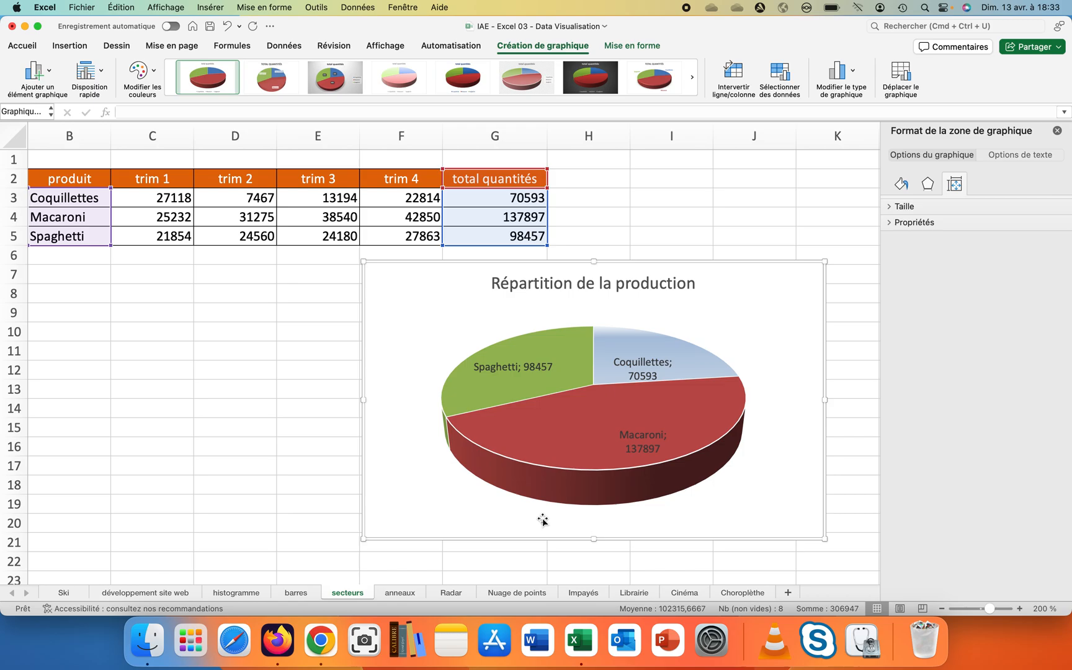
- Move the Spaghetti, Coquillettes and Macaroni data labels outside the pie so they connect with leader lines
{"action": "left_click", "coordinate": [490, 367]}
{"action": "left_click_drag", "start_coordinate": [490, 367], "coordinate": [408, 323]}
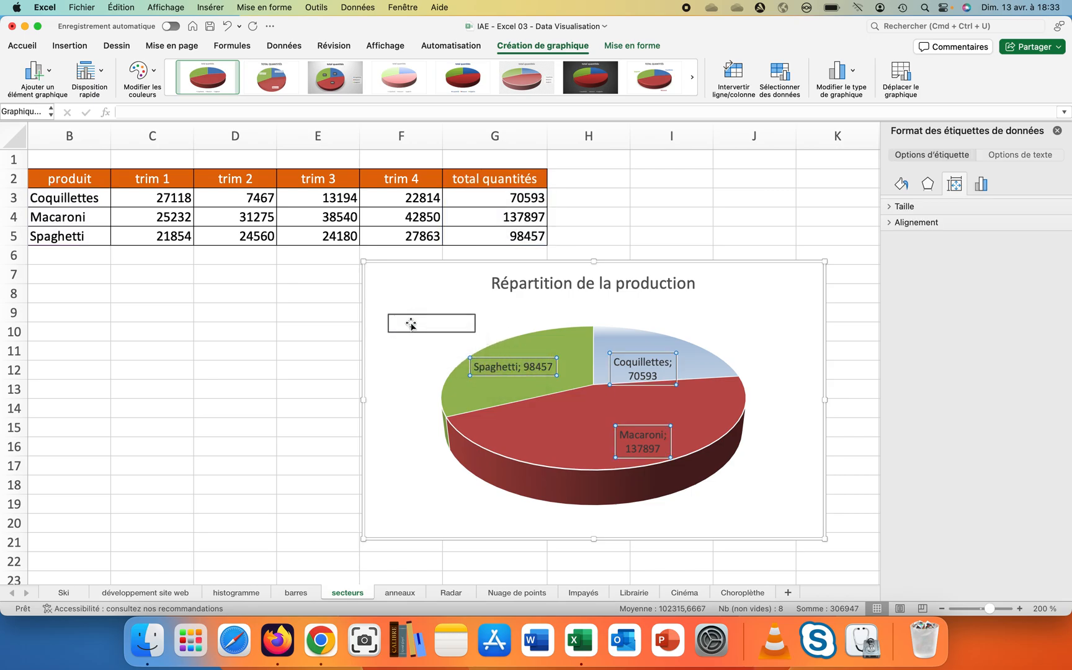
{"action": "left_click", "coordinate": [651, 360]}
{"action": "left_click_drag", "start_coordinate": [652, 358], "coordinate": [745, 320]}
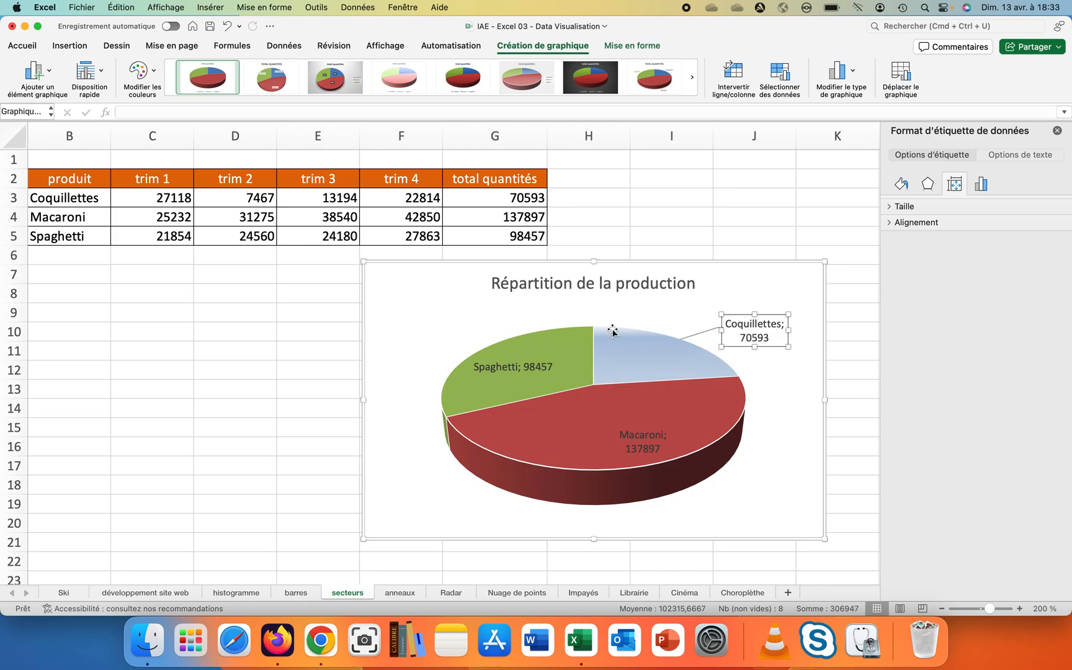
{"action": "left_click", "coordinate": [526, 363]}
{"action": "left_click_drag", "start_coordinate": [521, 373], "coordinate": [421, 343]}
{"action": "left_click", "coordinate": [636, 442]}
{"action": "left_click_drag", "start_coordinate": [666, 427], "coordinate": [782, 464]}
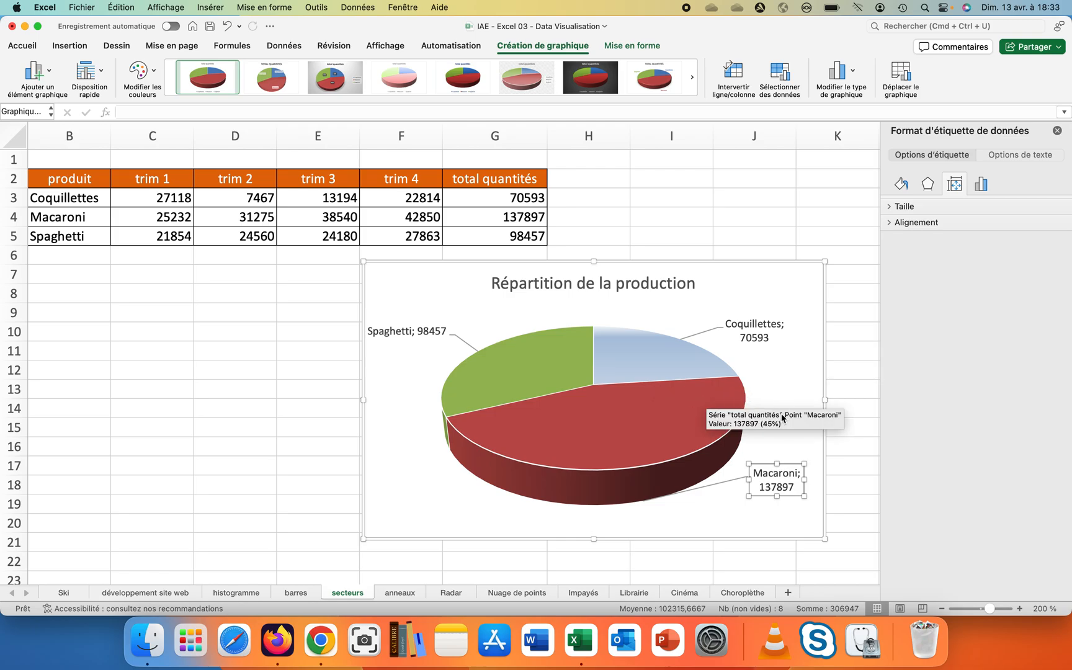
- Set the data labels' separator to a new line and show percentages instead of values
{"action": "left_click", "coordinate": [751, 337]}
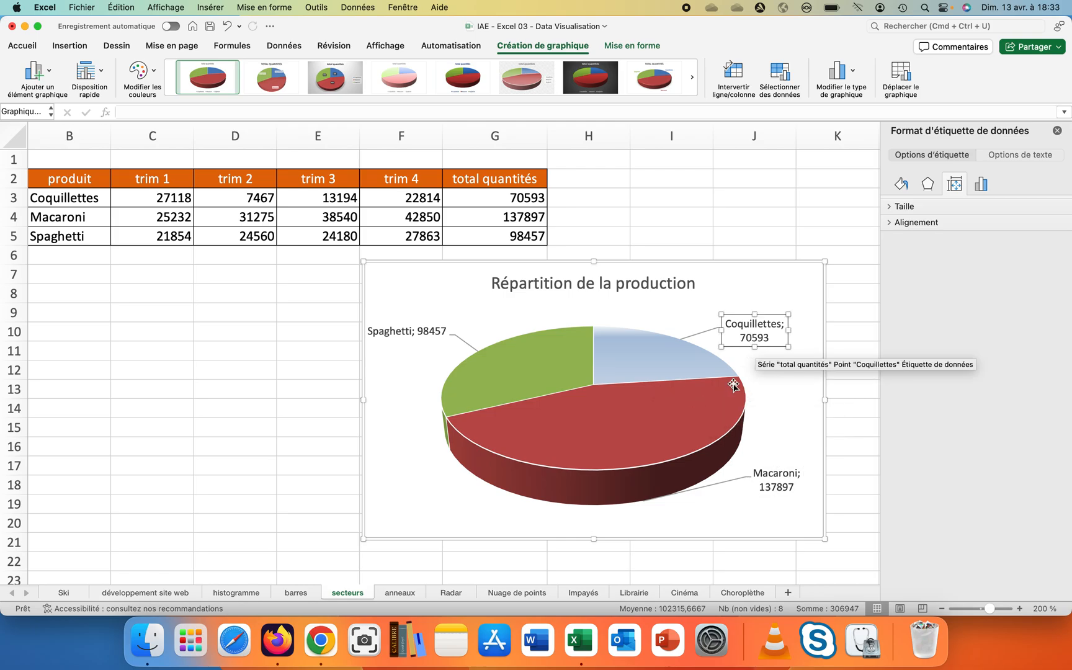
{"action": "left_click", "coordinate": [402, 449]}
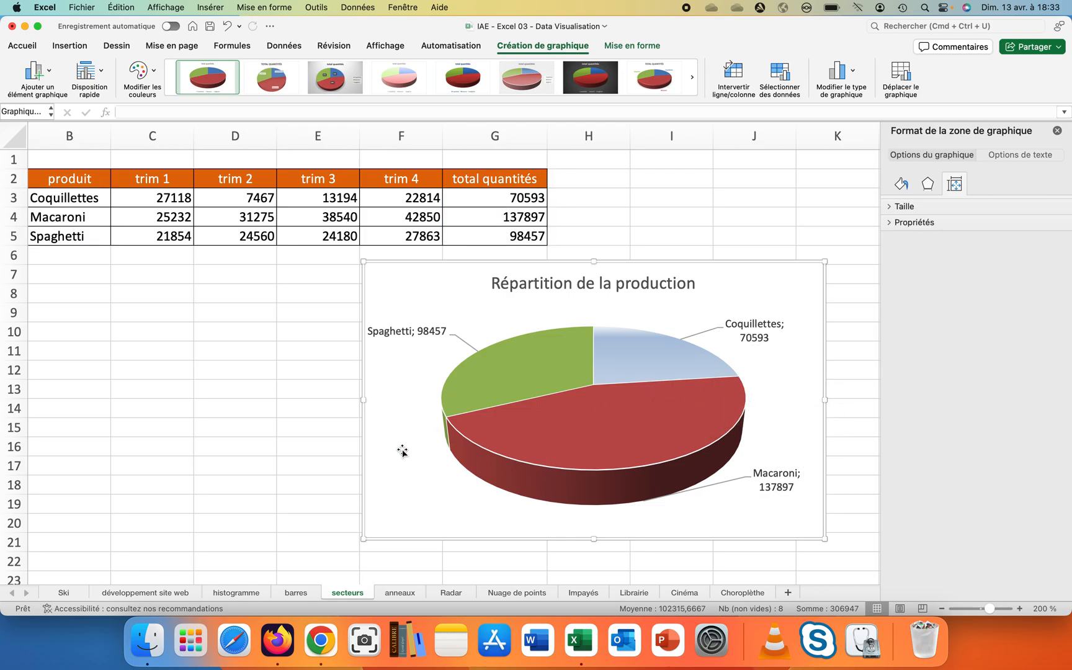
{"action": "left_click", "coordinate": [390, 333]}
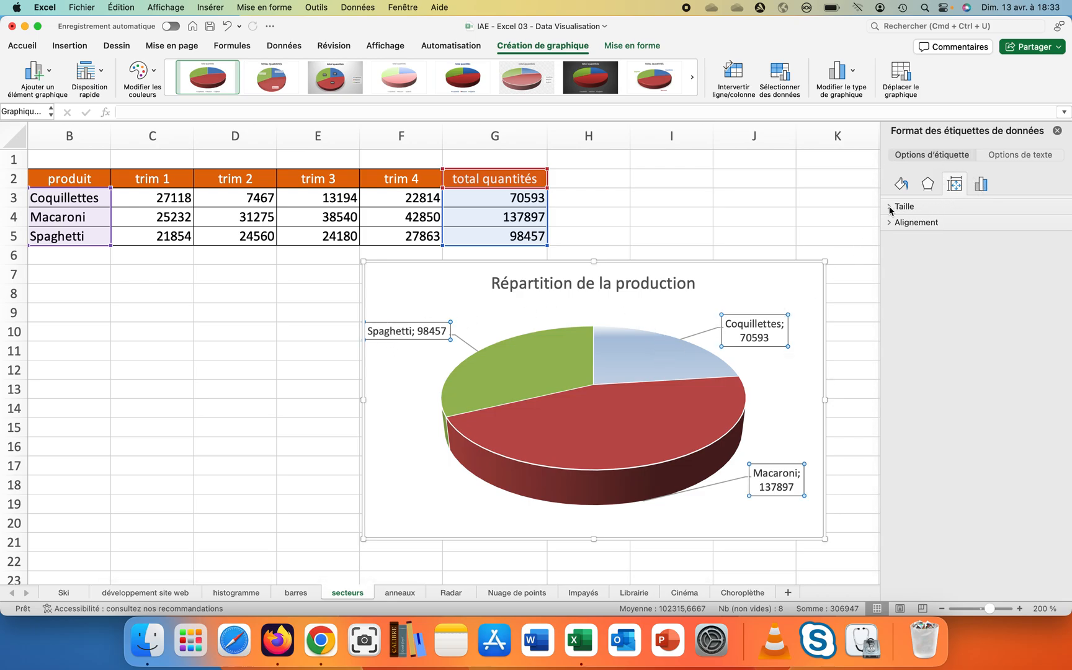
{"action": "left_click", "coordinate": [901, 159]}
{"action": "left_click", "coordinate": [980, 183]}
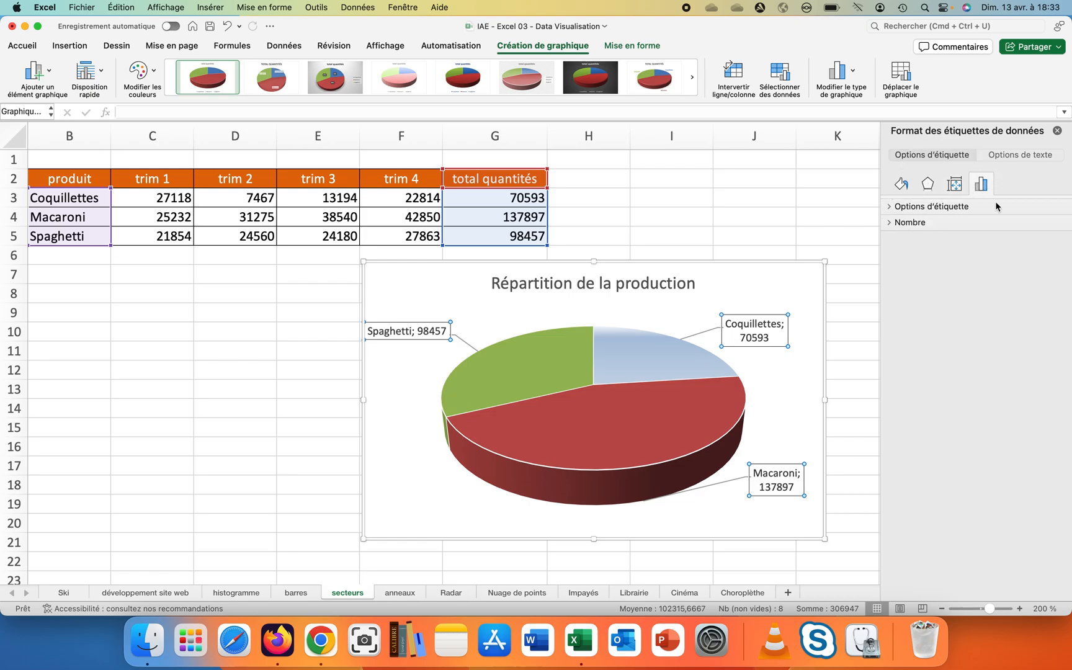
{"action": "left_click", "coordinate": [892, 208]}
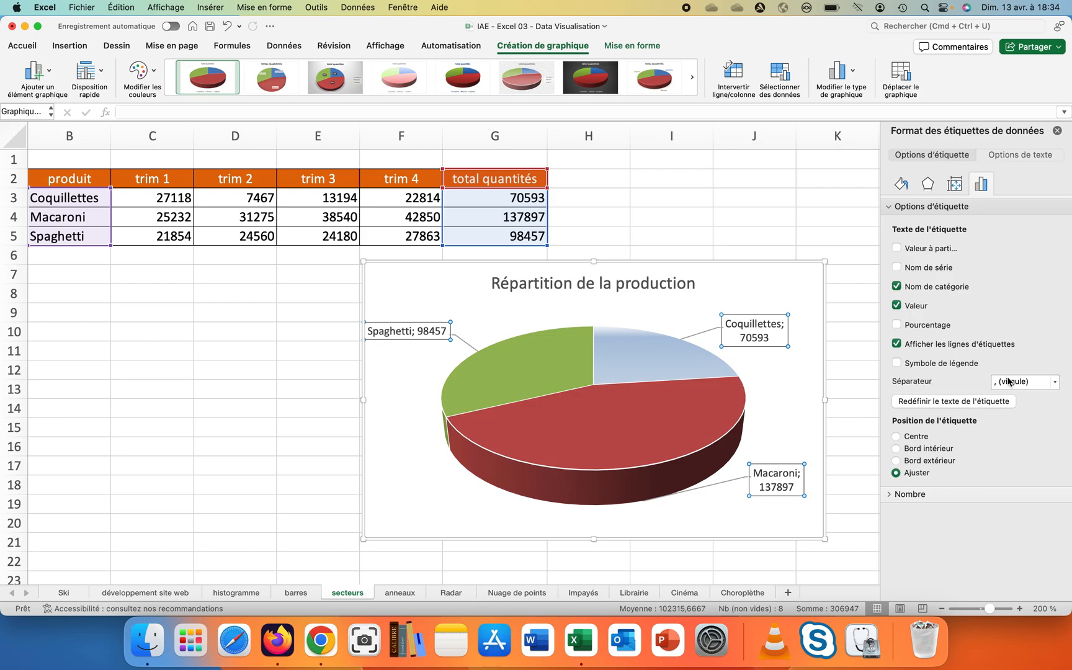
{"action": "left_click", "coordinate": [1053, 382]}
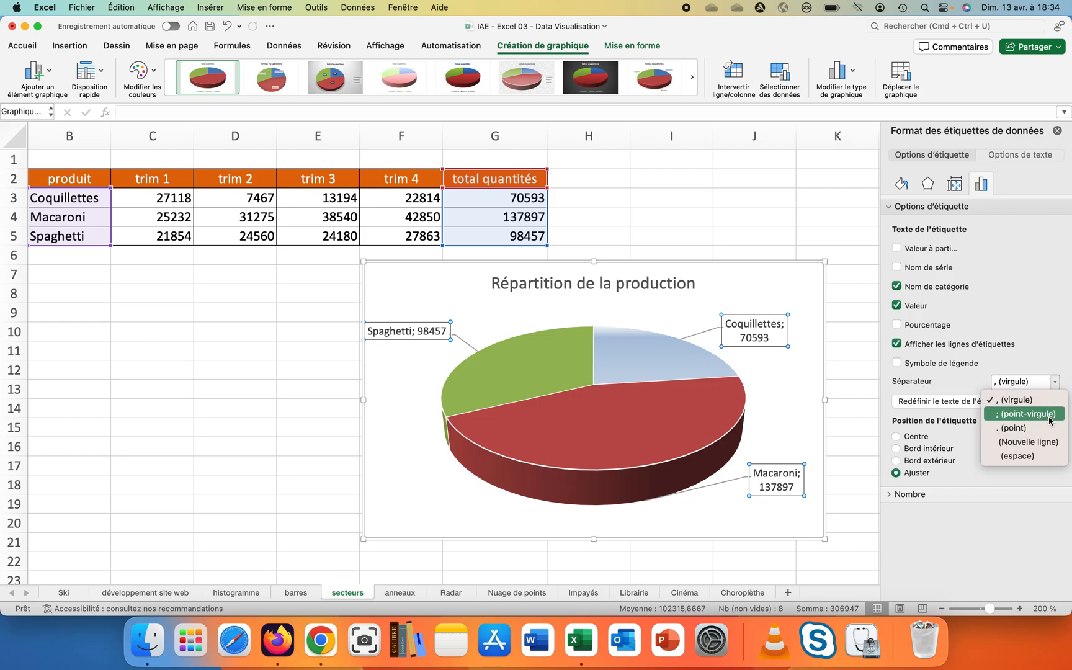
{"action": "left_click", "coordinate": [1043, 441]}
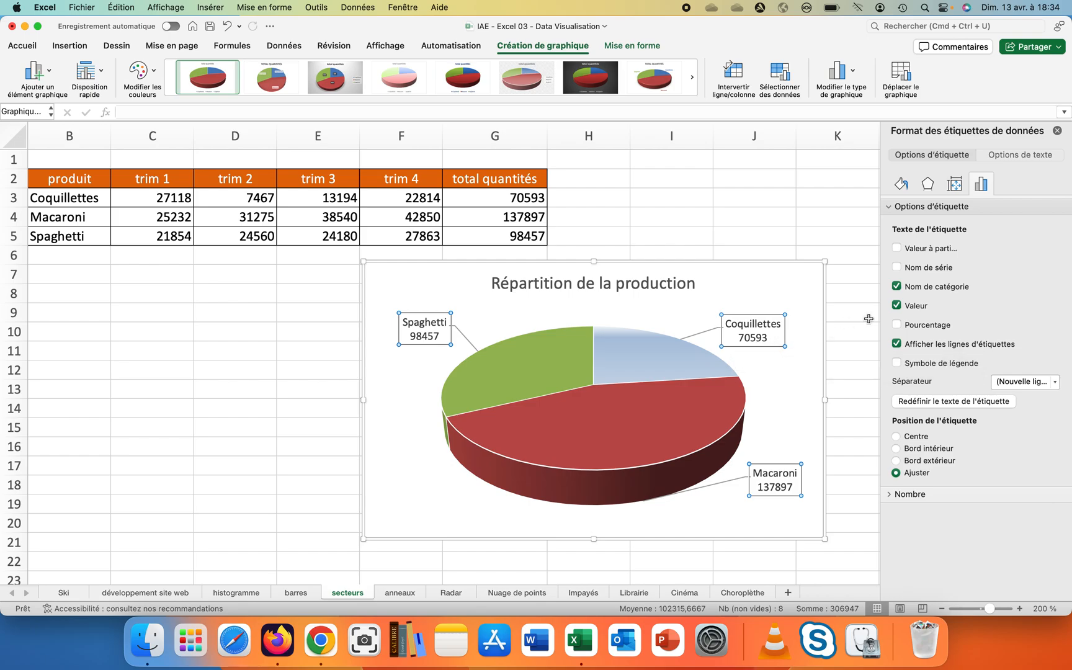
{"action": "left_click", "coordinate": [896, 325]}
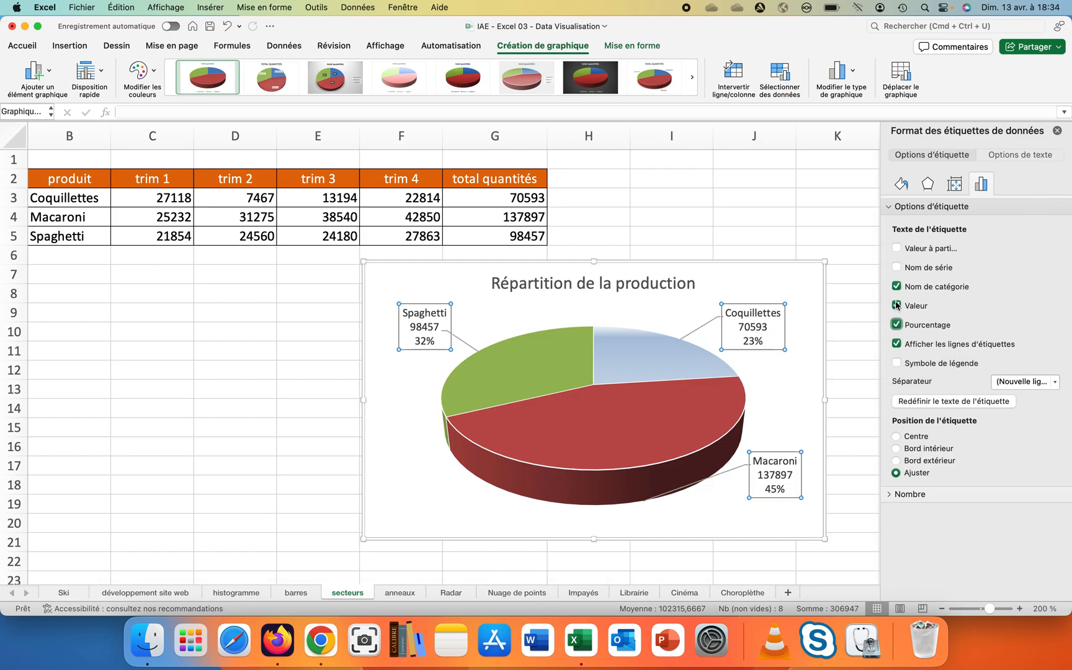
{"action": "left_click", "coordinate": [896, 306]}
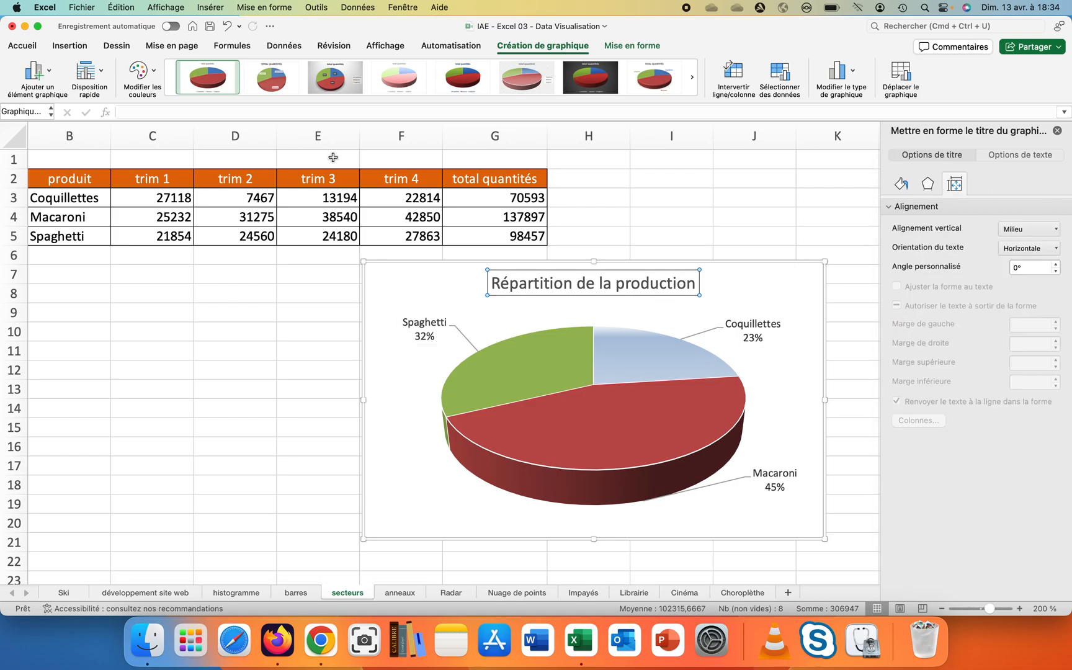
- Make the chart title bold at font size 16
{"action": "left_click", "coordinate": [24, 46]}
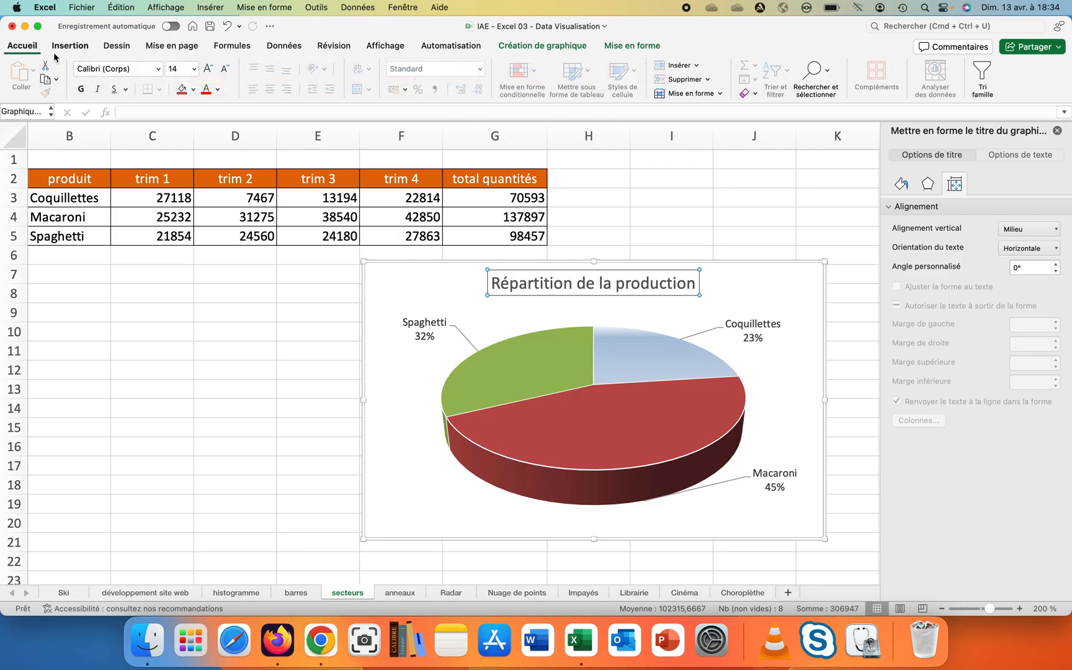
{"action": "left_click", "coordinate": [80, 89]}
{"action": "left_click", "coordinate": [193, 71]}
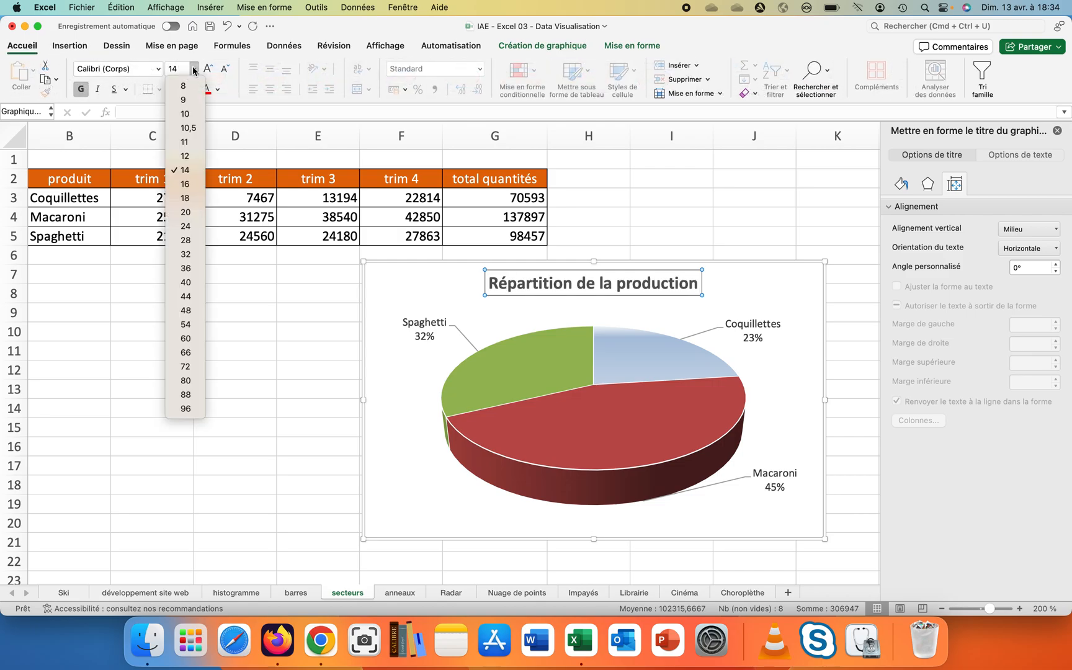
{"action": "left_click", "coordinate": [186, 184]}
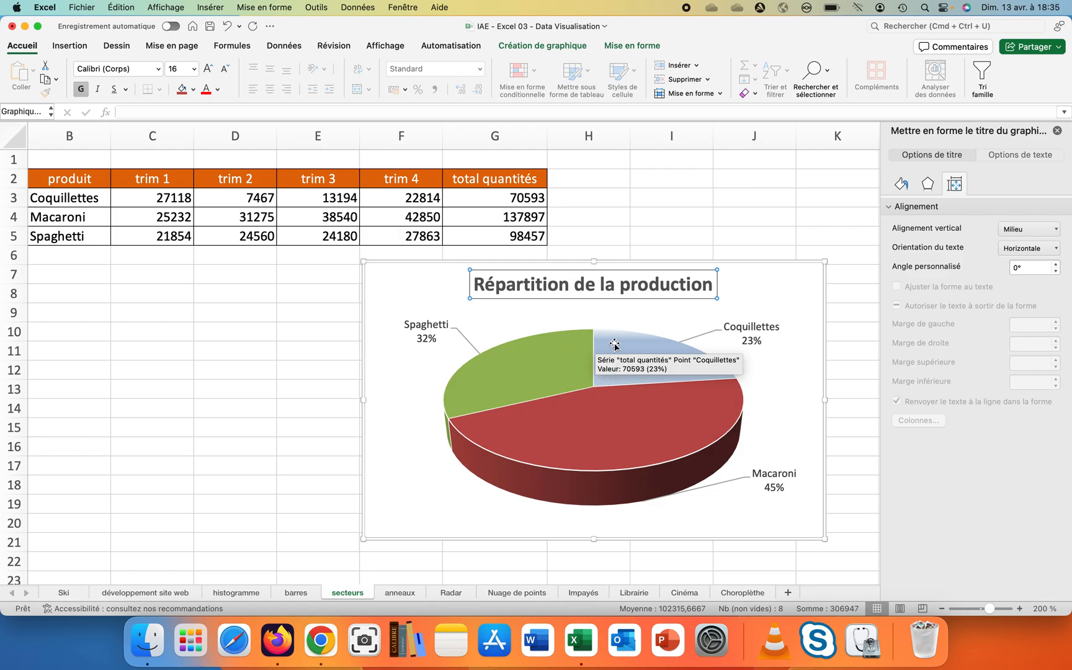
- Pull the Coquillettes slice out of the pie by about 12%
{"action": "left_click", "coordinate": [614, 344]}
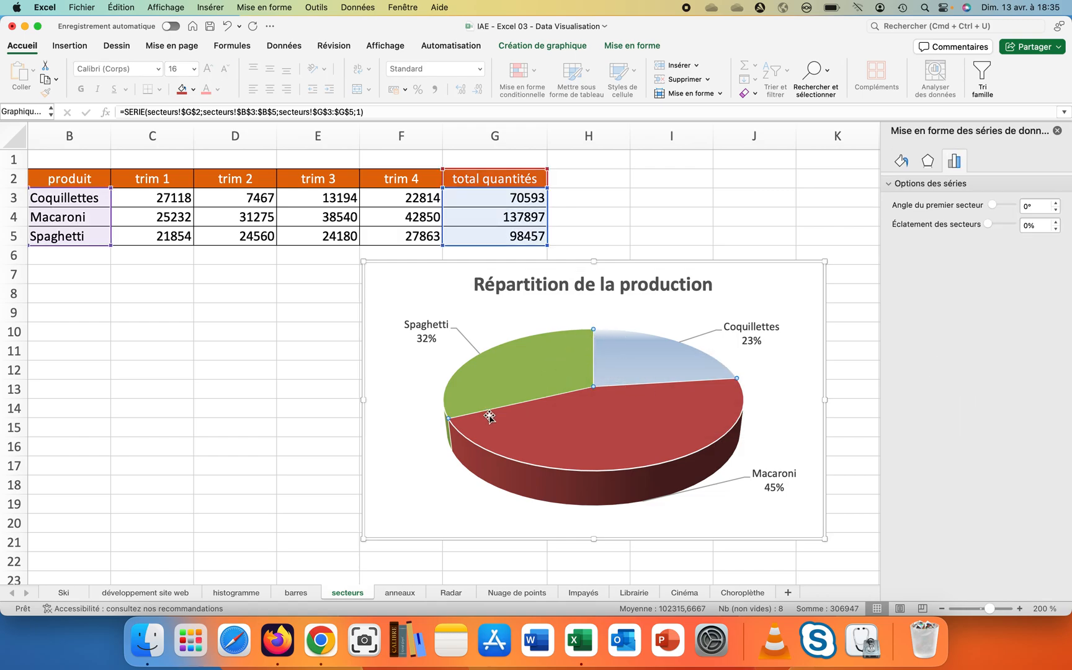
{"action": "left_click", "coordinate": [629, 348]}
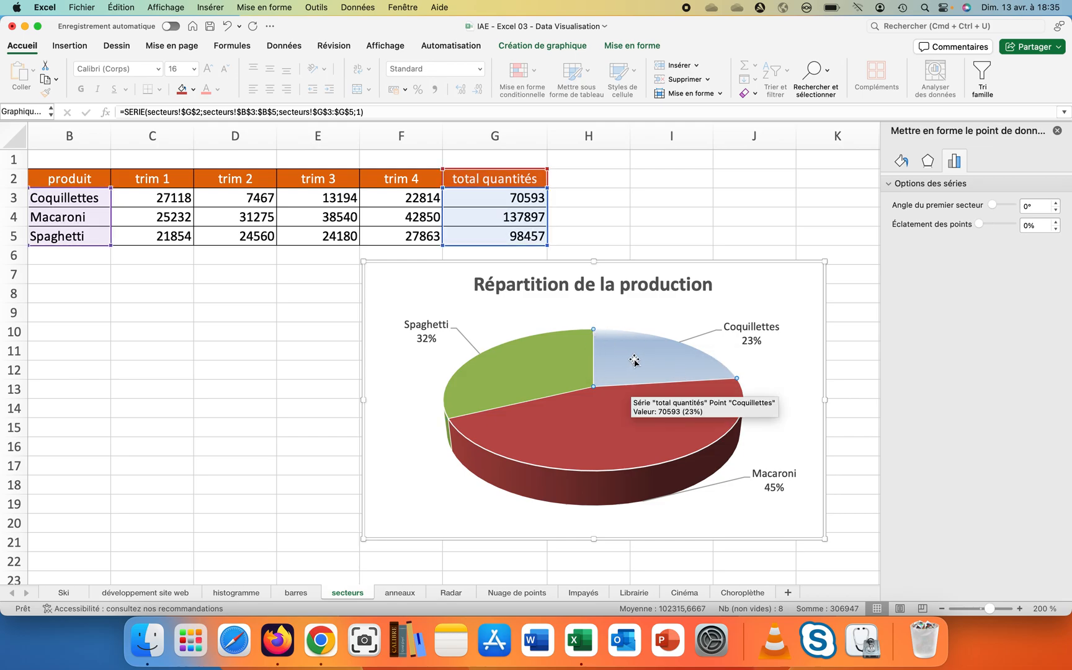
{"action": "left_click_drag", "start_coordinate": [634, 360], "coordinate": [642, 350]}
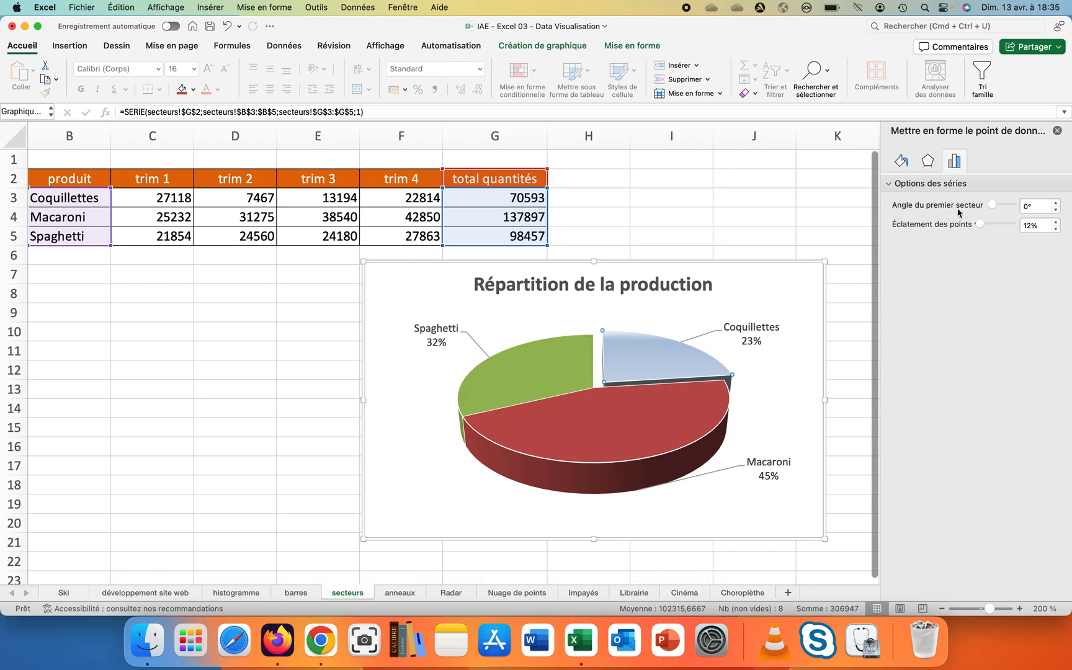
- Set the angle of the first slice to 35°
{"action": "left_click", "coordinate": [1056, 203]}
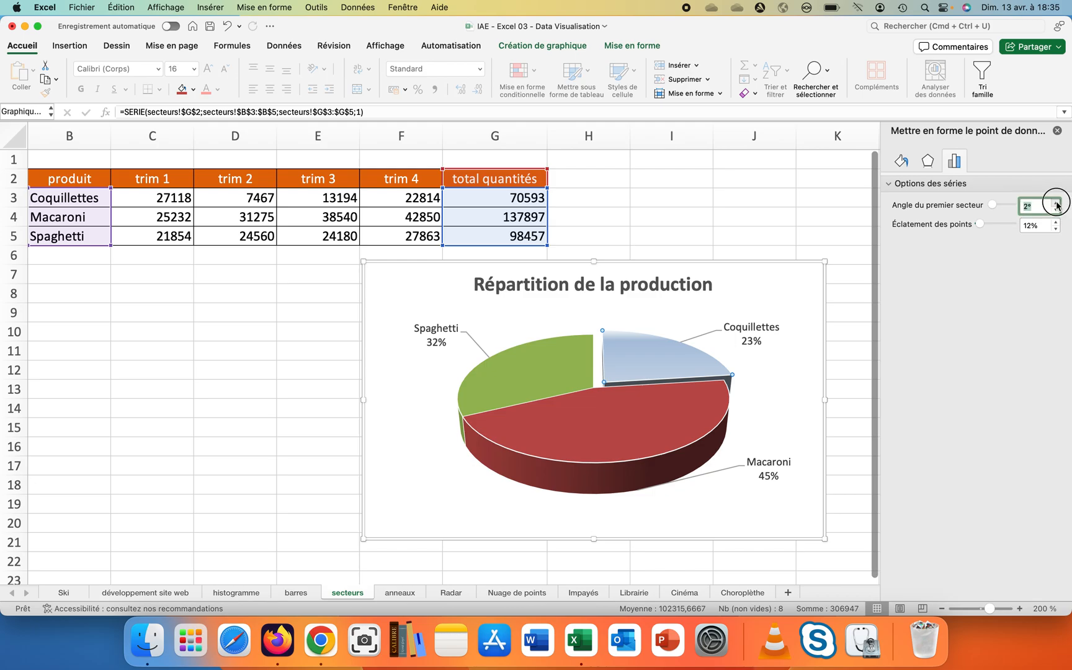
{"action": "left_click", "coordinate": [1057, 203]}
{"action": "left_click", "coordinate": [1057, 202]}
{"action": "left_click", "coordinate": [1056, 203]}
{"action": "left_click", "coordinate": [1056, 203]}
{"action": "left_click", "coordinate": [1057, 203]}
{"action": "left_click", "coordinate": [1056, 203]}
{"action": "left_click", "coordinate": [1056, 203]}
{"action": "left_click", "coordinate": [1056, 203]}
{"action": "left_click", "coordinate": [1056, 203]}
{"action": "left_click", "coordinate": [1056, 203]}
{"action": "left_click", "coordinate": [1056, 203]}
{"action": "left_click", "coordinate": [1056, 203]}
{"action": "left_click", "coordinate": [1056, 203]}
{"action": "left_click", "coordinate": [1056, 203]}
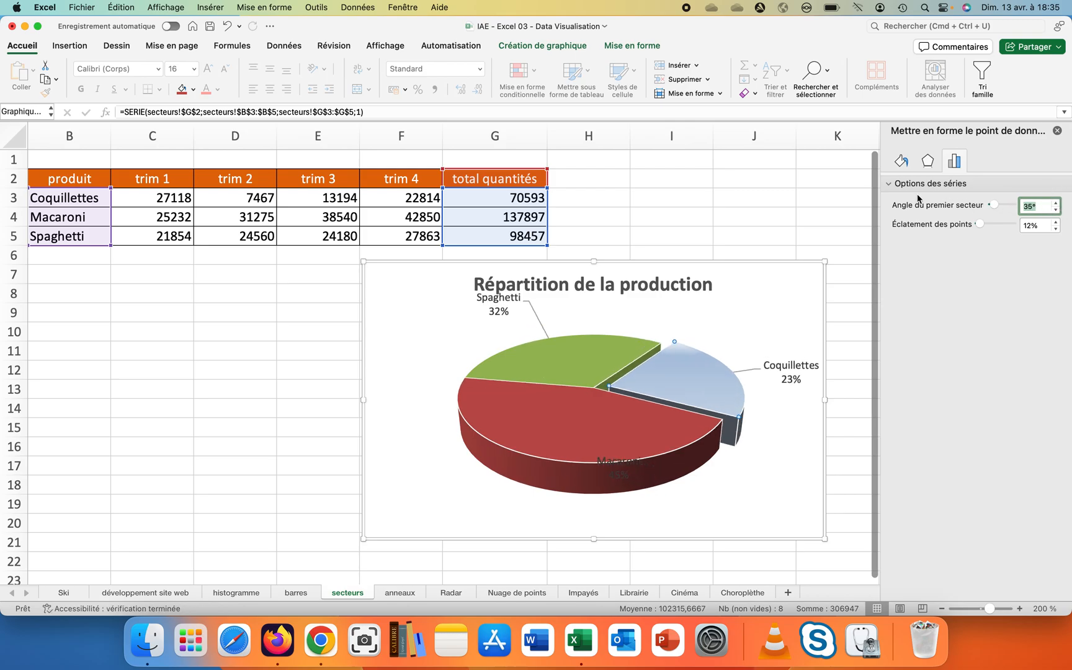
- Move the Spaghetti label up and left, away from the pie
{"action": "left_click", "coordinate": [499, 311]}
{"action": "left_click_drag", "start_coordinate": [498, 313], "coordinate": [445, 339]}
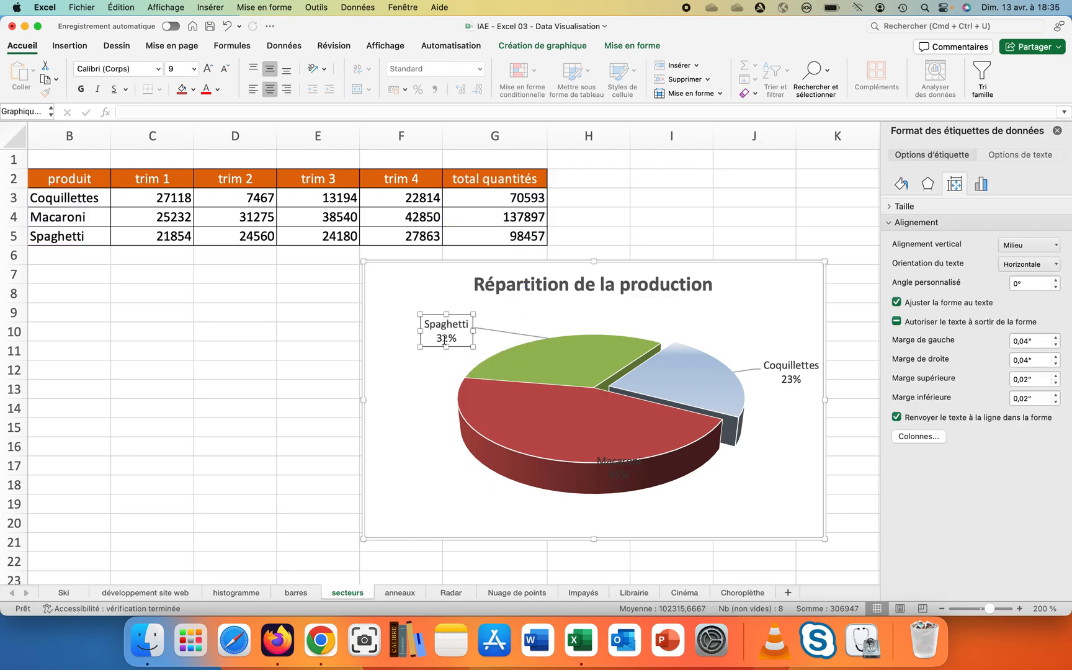
- Rejoin the Macaroni and Spaghetti slices and pull the Coquillettes slice out by about 4%
{"action": "left_click", "coordinate": [606, 464]}
{"action": "right_click", "coordinate": [606, 464]}
{"action": "left_click", "coordinate": [461, 475]}
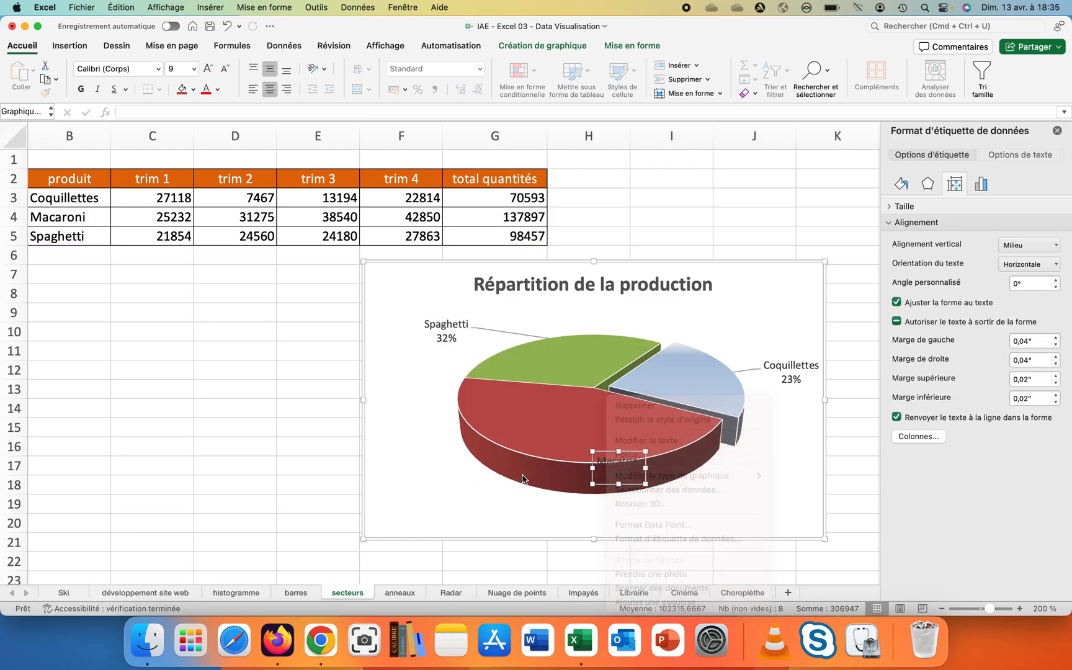
{"action": "mouse_move", "coordinate": [593, 471]}
{"action": "left_mouse_down"}
{"action": "mouse_move", "coordinate": [554, 490]}
{"action": "mouse_move", "coordinate": [515, 490]}
{"action": "mouse_move", "coordinate": [592, 494]}
{"action": "mouse_move", "coordinate": [546, 500]}
{"action": "mouse_move", "coordinate": [515, 523]}
{"action": "mouse_move", "coordinate": [565, 508]}
{"action": "mouse_move", "coordinate": [581, 486]}
{"action": "mouse_move", "coordinate": [575, 474]}
{"action": "left_mouse_up"}
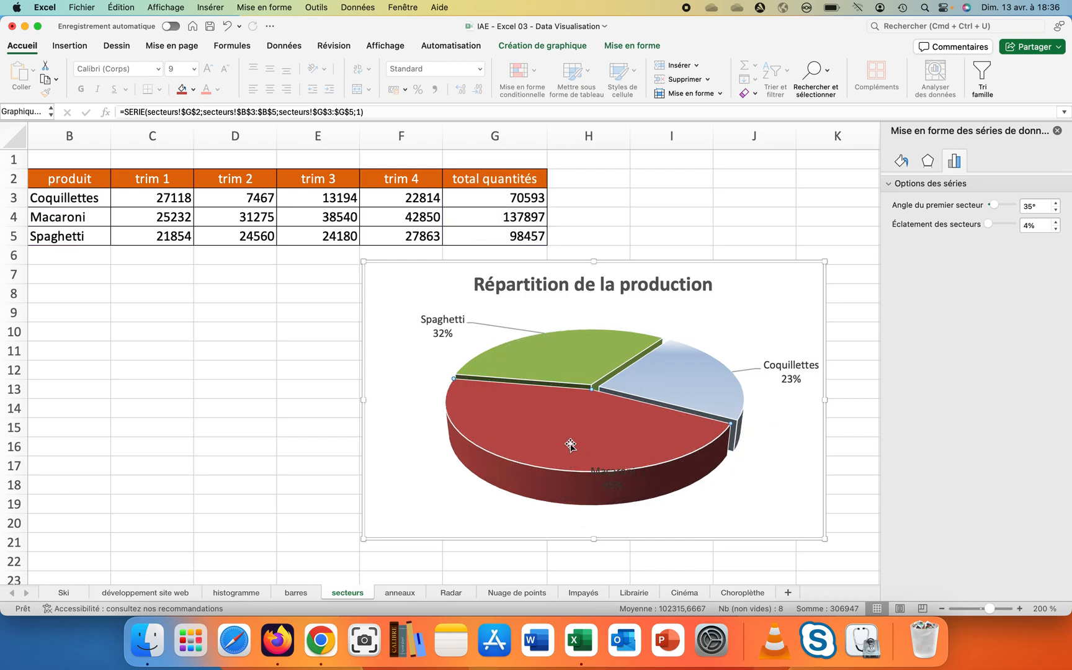
{"action": "left_click", "coordinate": [571, 462]}
{"action": "left_click", "coordinate": [549, 378]}
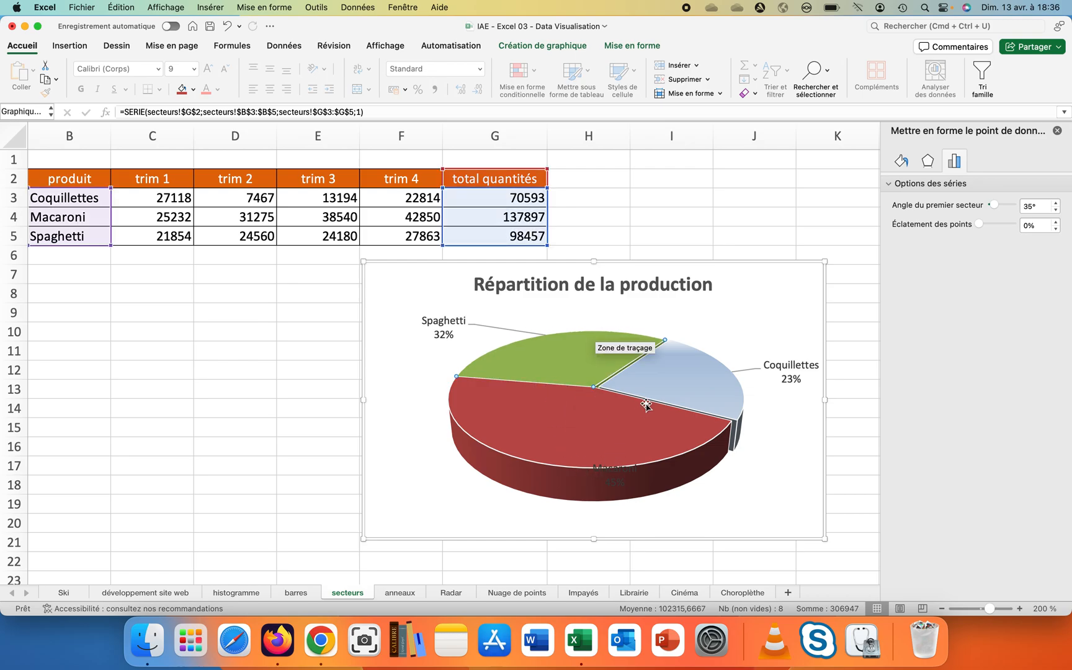
{"action": "left_click_drag", "start_coordinate": [654, 391], "coordinate": [665, 390]}
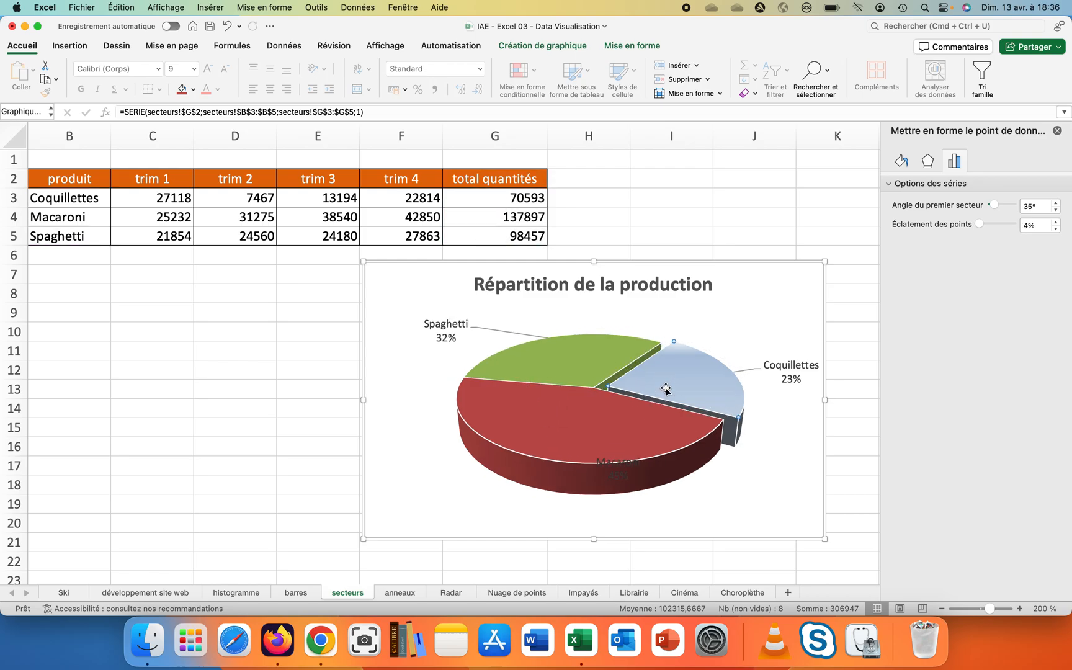
- Move the Macaroni label to the lower left, outside the pie
{"action": "left_click", "coordinate": [611, 461]}
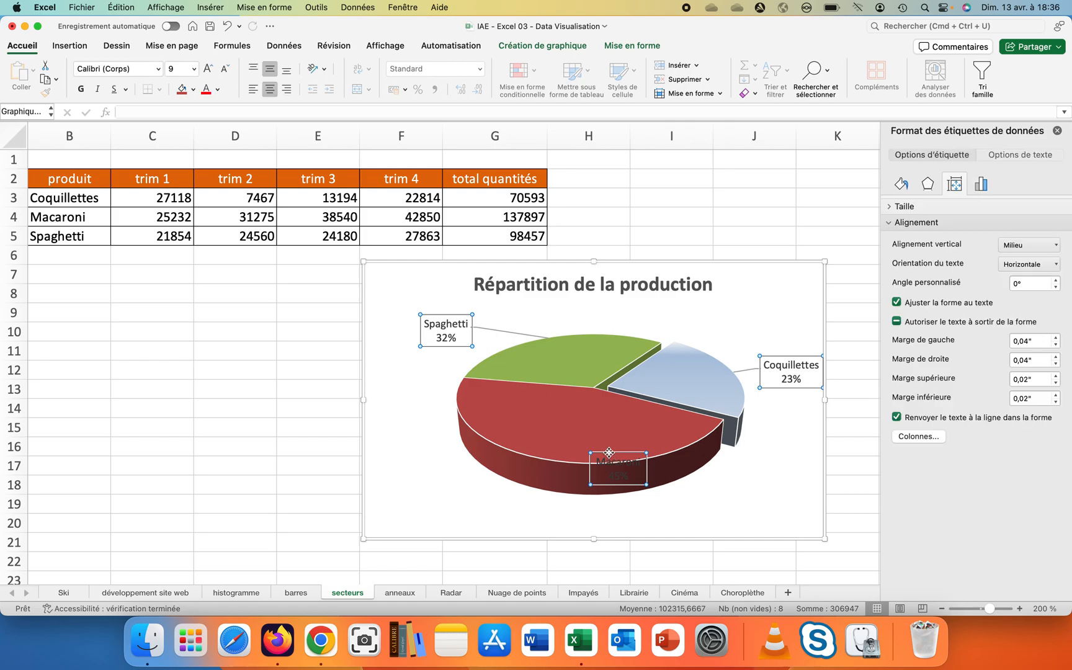
{"action": "left_click_drag", "start_coordinate": [609, 453], "coordinate": [428, 488]}
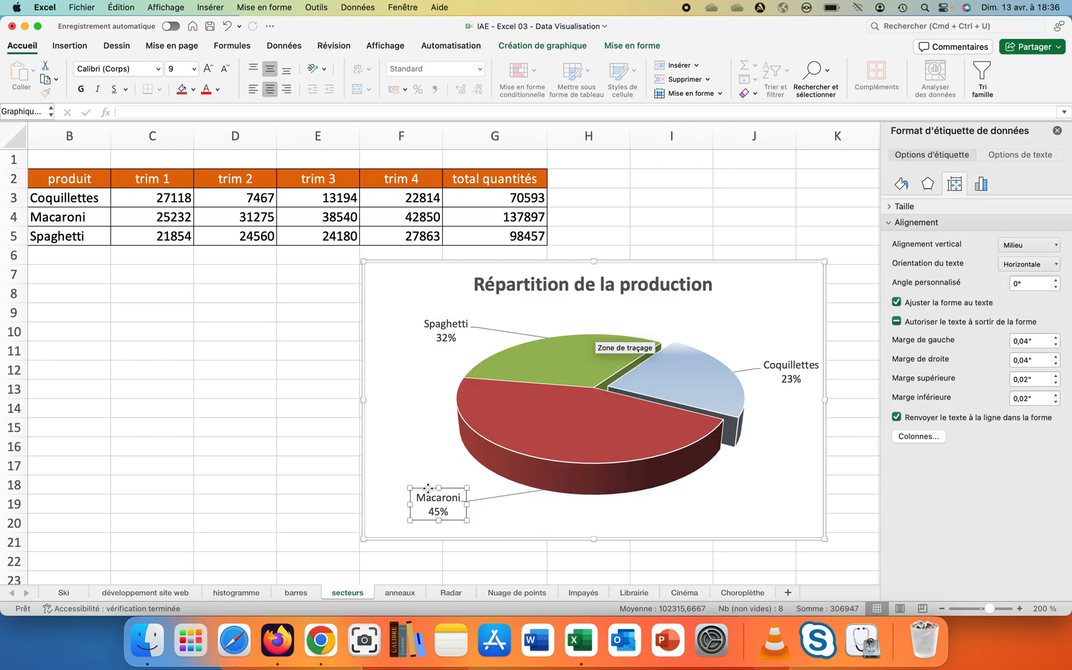